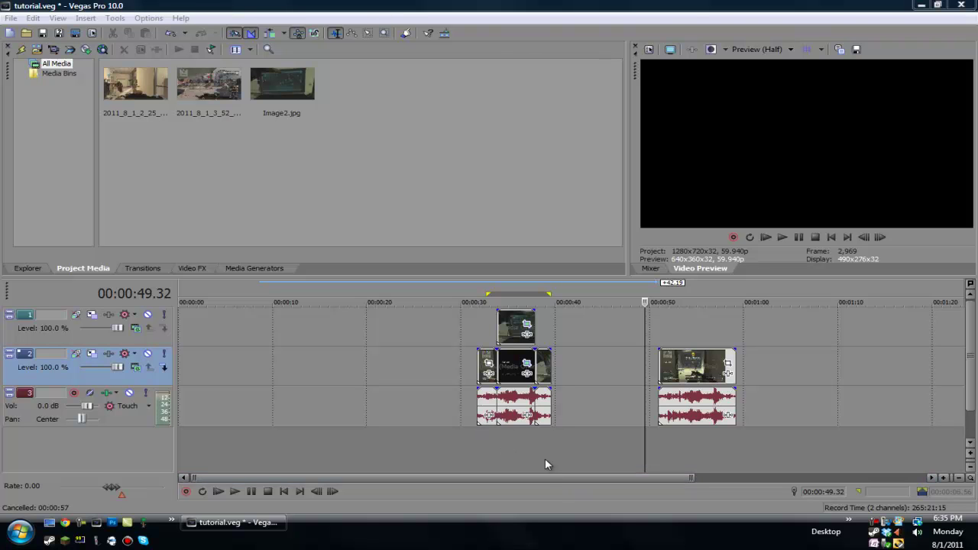
- Play back the existing laptop composite around 00:00:35 to review it
{"action": "left_click", "coordinate": [543, 459]}
{"action": "left_click", "coordinate": [513, 458]}
{"action": "scroll", "coordinate": [512, 458], "scroll_direction": "up", "scroll_amount": 3}
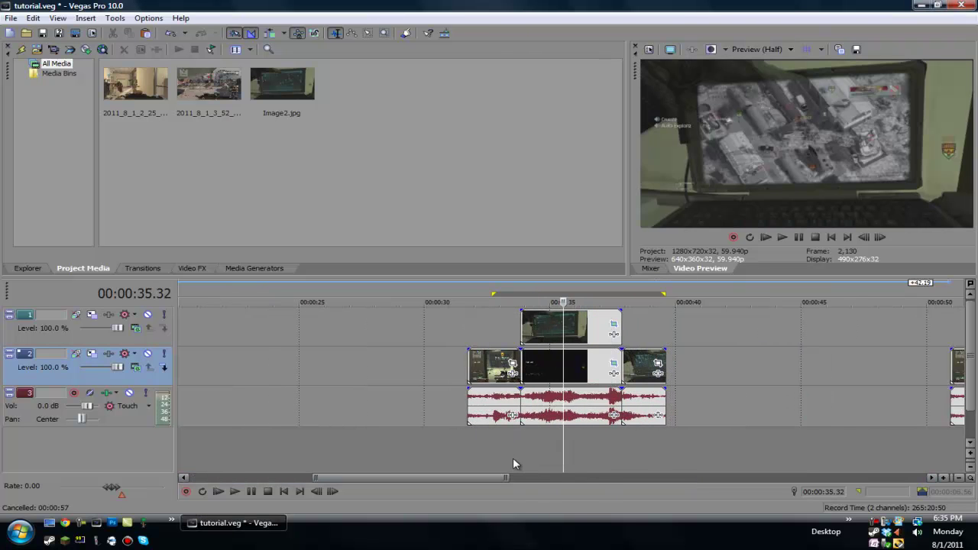
{"action": "left_click", "coordinate": [512, 458]}
{"action": "key", "text": "space"}
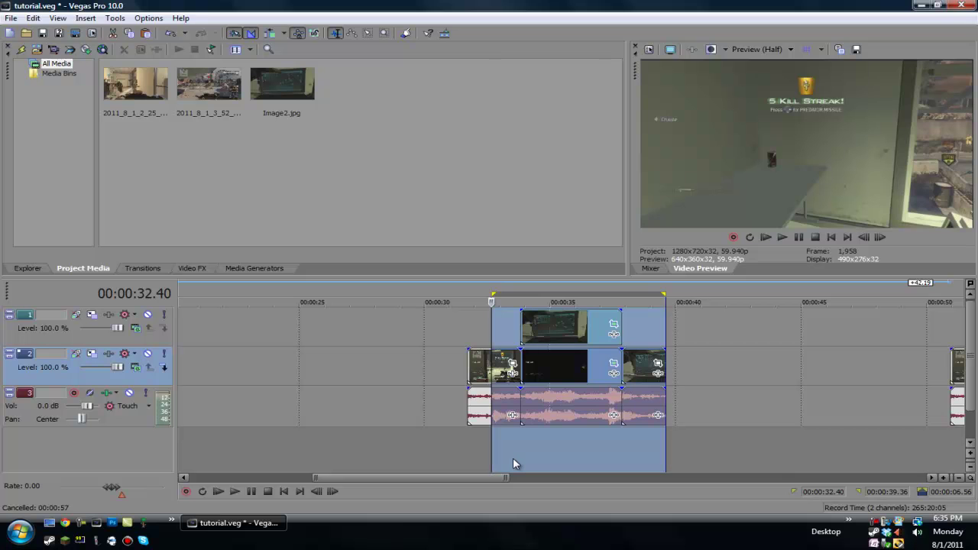
{"action": "key", "text": "space"}
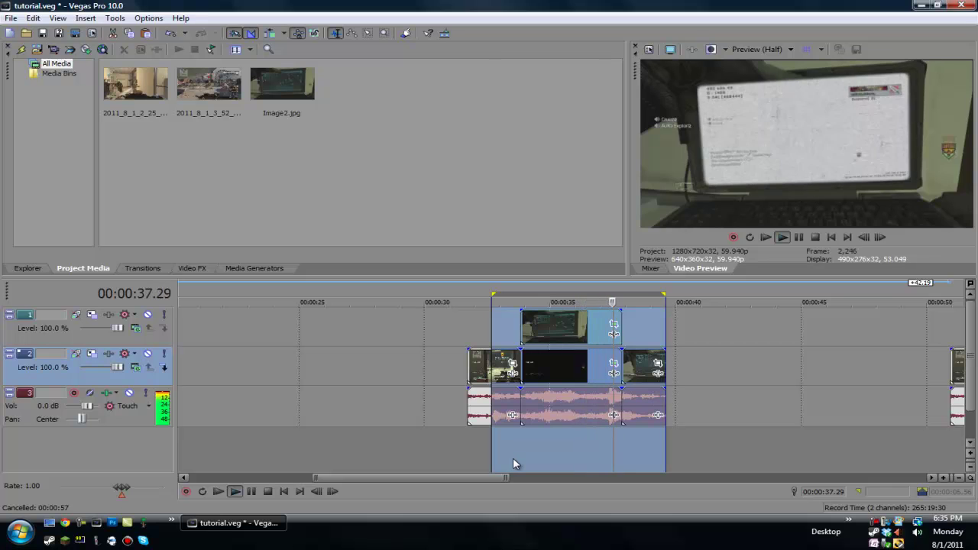
{"action": "key", "text": "Return"}
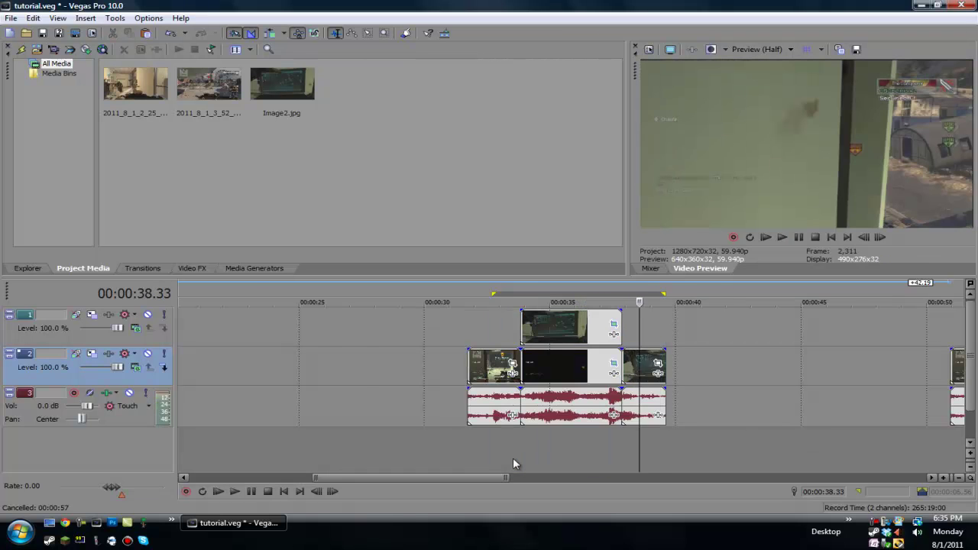
{"action": "scroll", "coordinate": [513, 457], "scroll_direction": "down", "scroll_amount": 3}
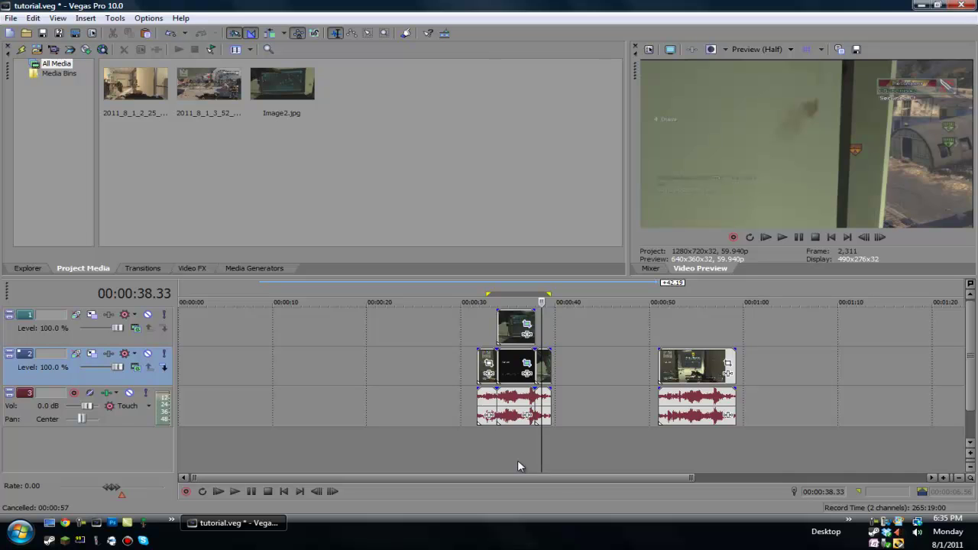
- Zoom into the later gameplay clip and put the cursor at the 00:00:53.01 laptop frame
{"action": "left_click", "coordinate": [660, 448]}
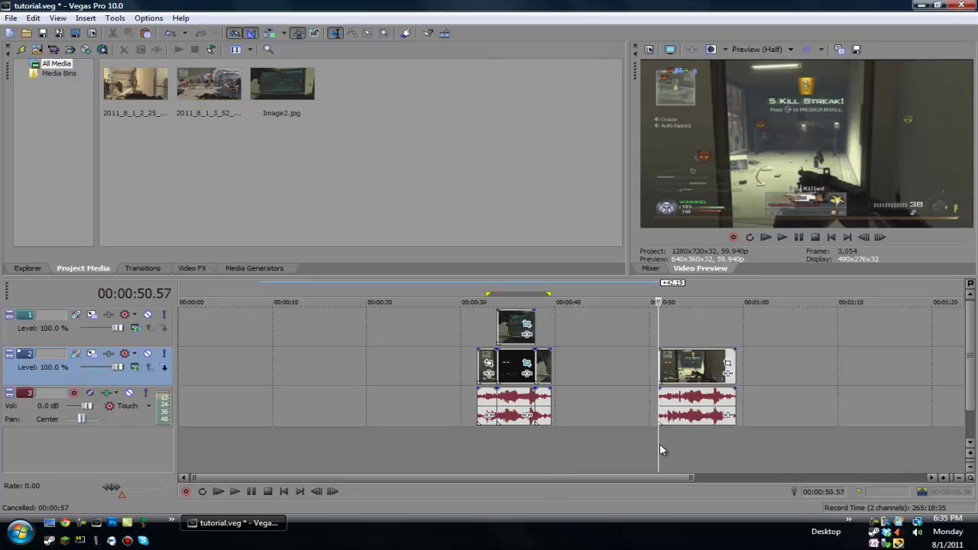
{"action": "scroll", "coordinate": [699, 441], "scroll_direction": "up", "scroll_amount": 4}
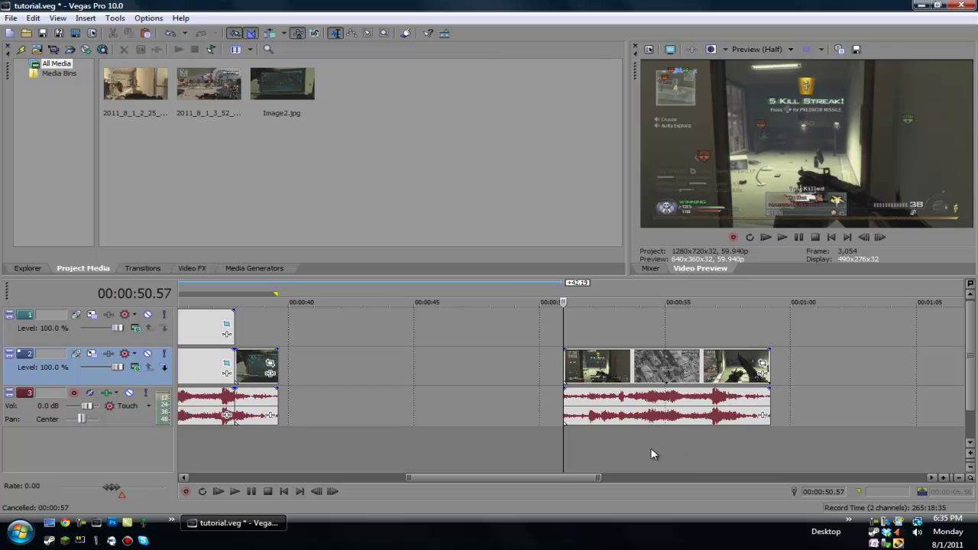
{"action": "left_click", "coordinate": [656, 454]}
{"action": "scroll", "coordinate": [689, 453], "scroll_direction": "down", "scroll_amount": 2}
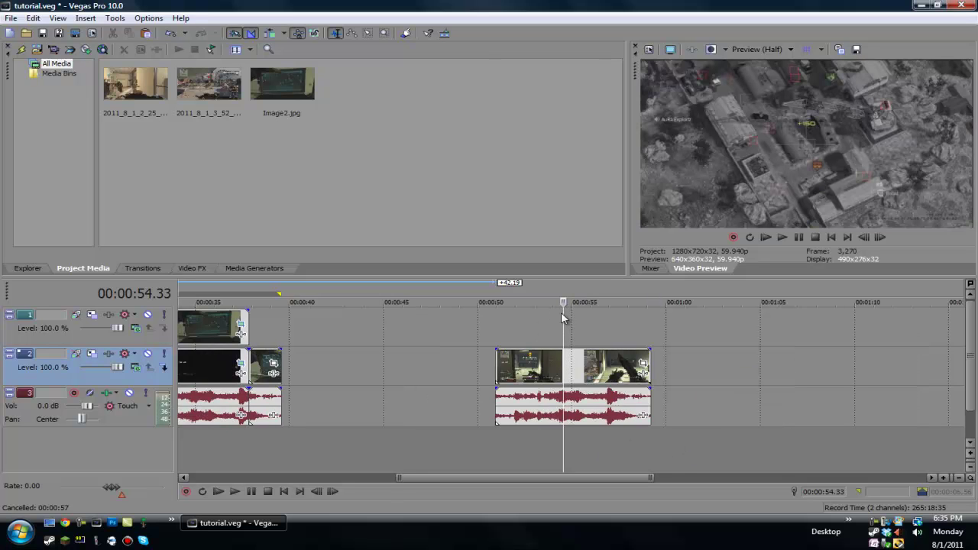
{"action": "left_click", "coordinate": [506, 451]}
{"action": "scroll", "coordinate": [505, 451], "scroll_direction": "up", "scroll_amount": 2}
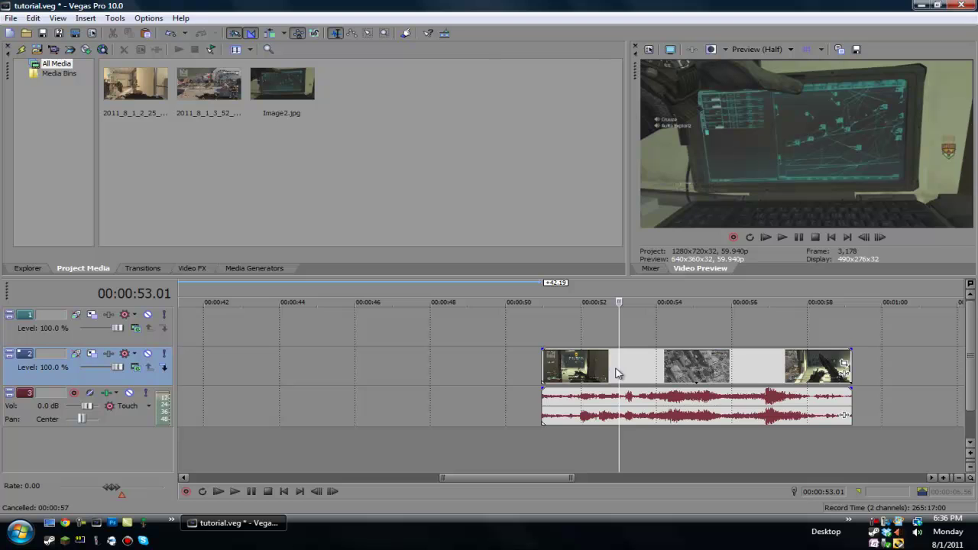
- Split the later clip at the laptop frame and save that frame as Image3.jpg
{"action": "key", "text": "s"}
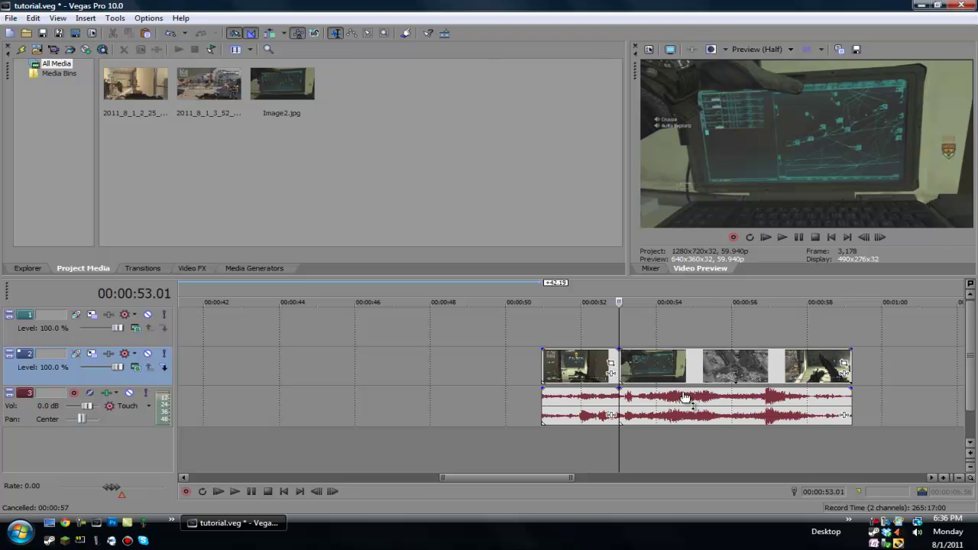
{"action": "left_click", "coordinate": [857, 51]}
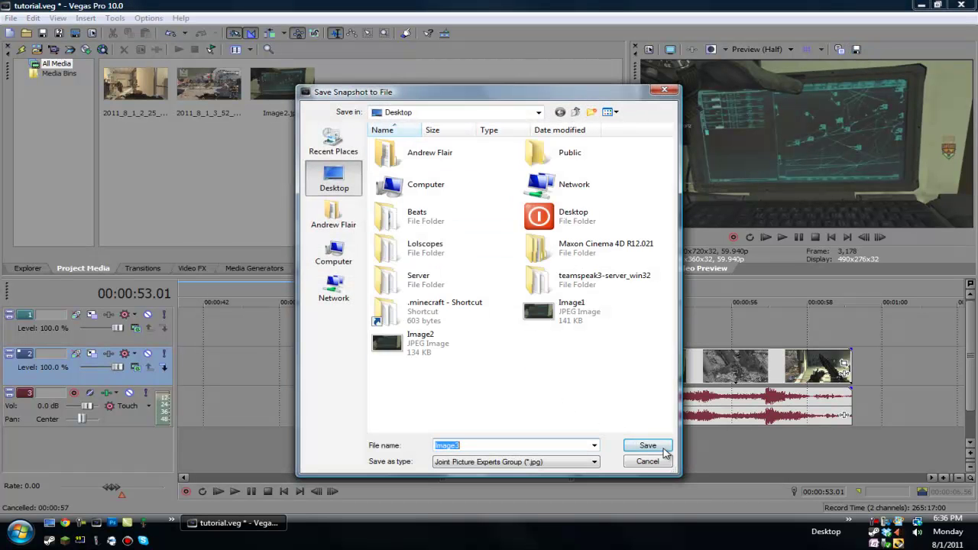
{"action": "left_click", "coordinate": [661, 448]}
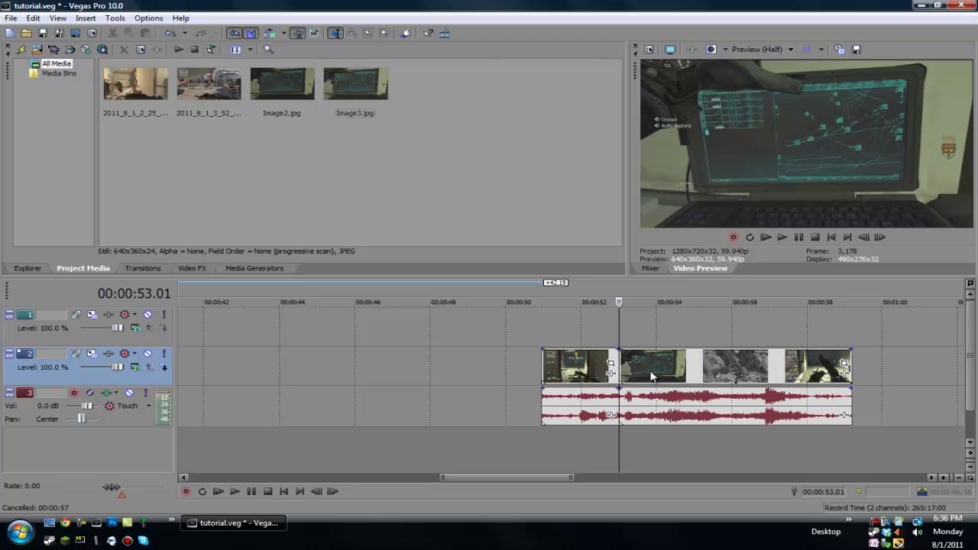
- Insert the Image3 still on track 2 at the cursor, pushing the remaining clip after it
{"action": "left_click_drag", "start_coordinate": [652, 376], "coordinate": [814, 386]}
{"action": "scroll", "coordinate": [764, 386], "scroll_direction": "down", "scroll_amount": 2}
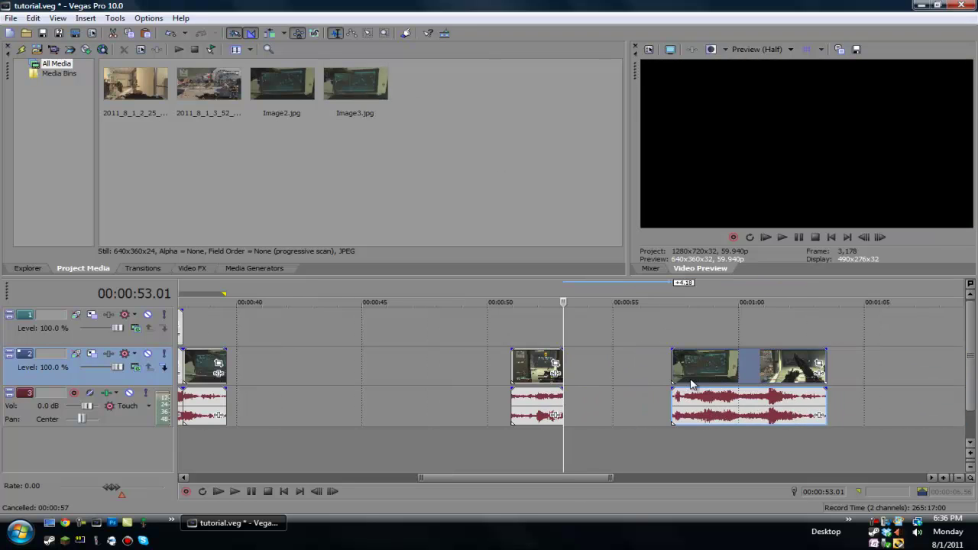
{"action": "left_click_drag", "start_coordinate": [355, 84], "coordinate": [572, 368]}
{"action": "mouse_move", "coordinate": [732, 374]}
{"action": "left_mouse_down"}
{"action": "mouse_move", "coordinate": [764, 375]}
{"action": "mouse_move", "coordinate": [728, 375]}
{"action": "left_mouse_up"}
{"action": "left_click", "coordinate": [696, 447]}
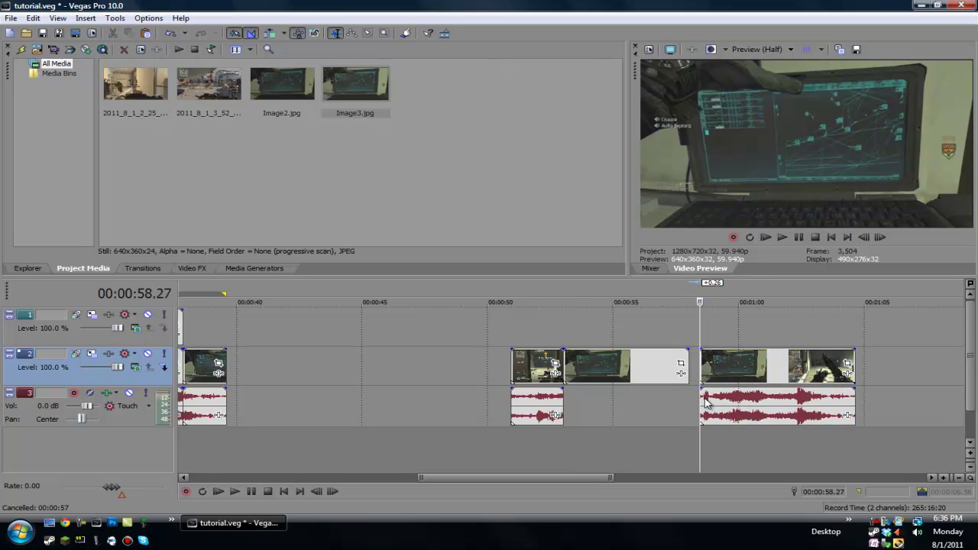
{"action": "key", "text": "space"}
{"action": "scroll", "coordinate": [710, 397], "scroll_direction": "up", "scroll_amount": 2}
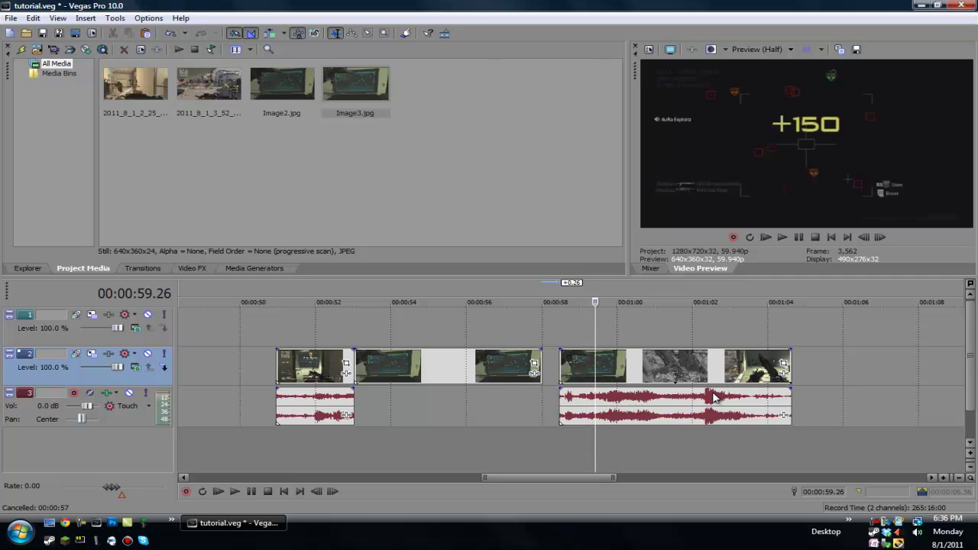
- Trim the missile clip's start, stack it on track 1 aligned with Image3, and mute track 1
{"action": "key", "text": "alt+["}
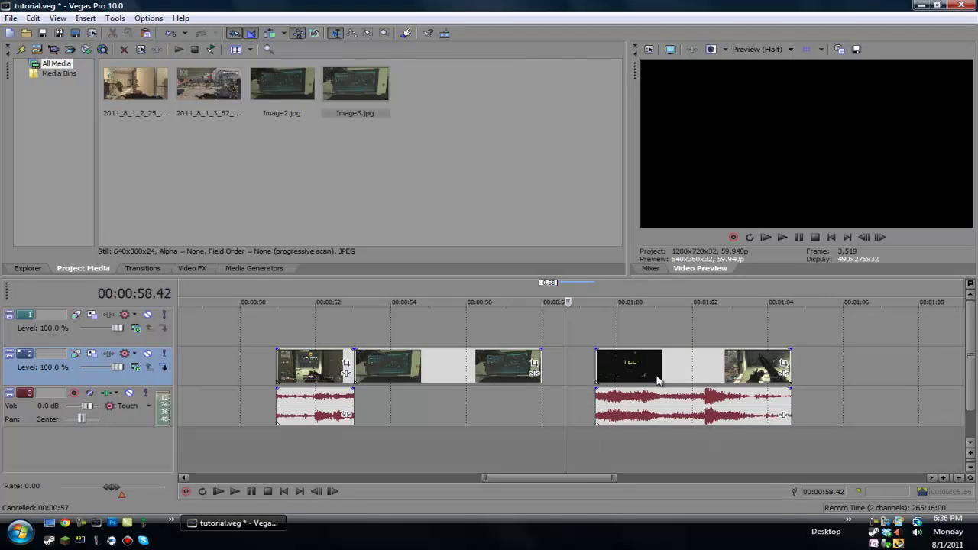
{"action": "left_click", "coordinate": [646, 378]}
{"action": "left_click_drag", "start_coordinate": [645, 378], "coordinate": [498, 331]}
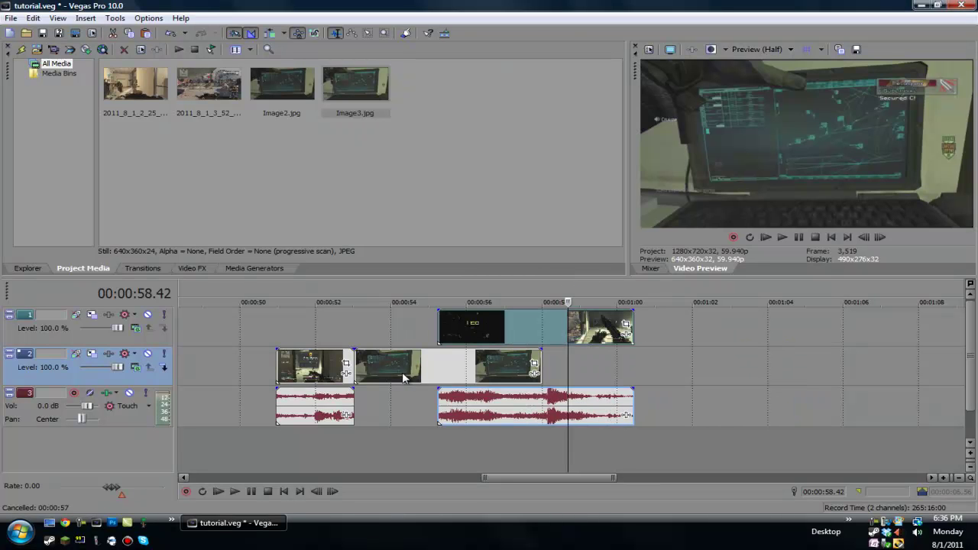
{"action": "left_click_drag", "start_coordinate": [478, 421], "coordinate": [401, 404]}
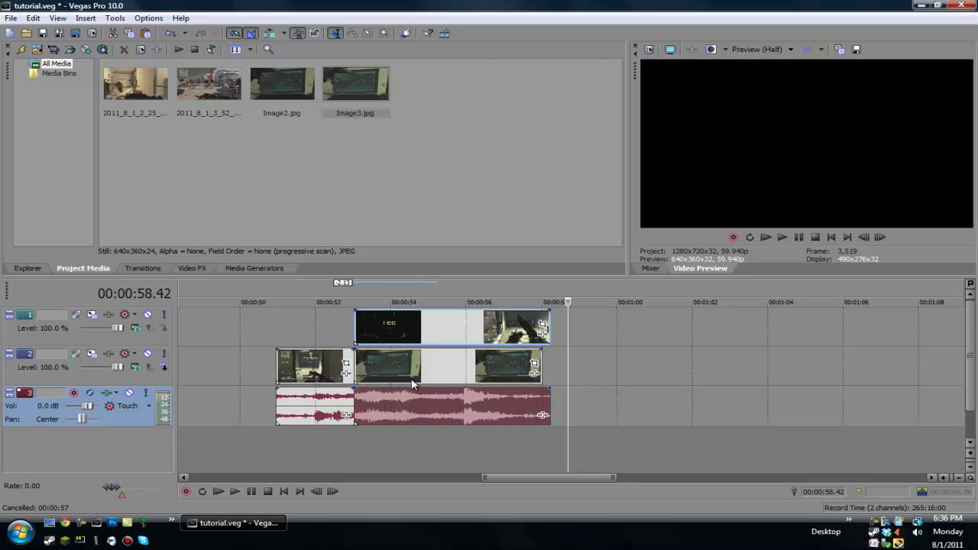
{"action": "left_click", "coordinate": [412, 369]}
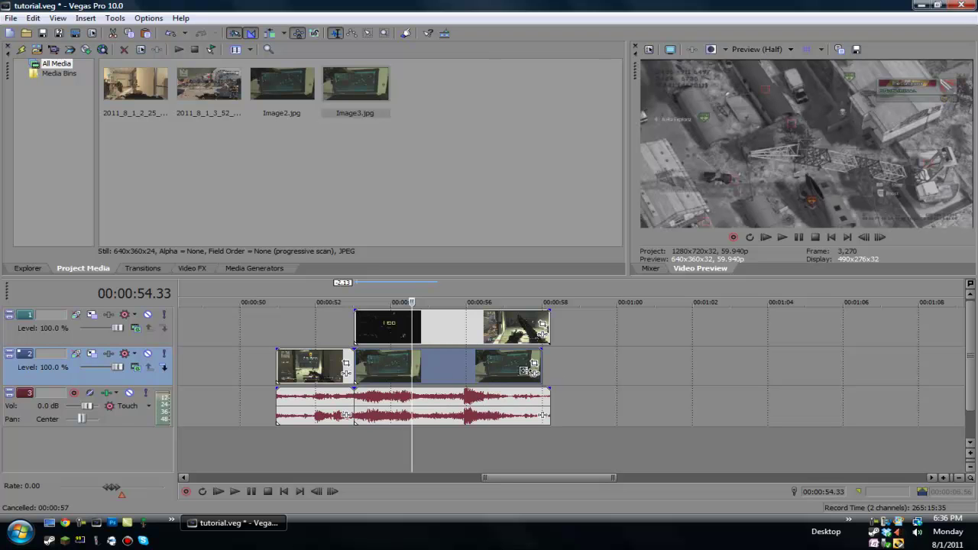
{"action": "left_click", "coordinate": [147, 314]}
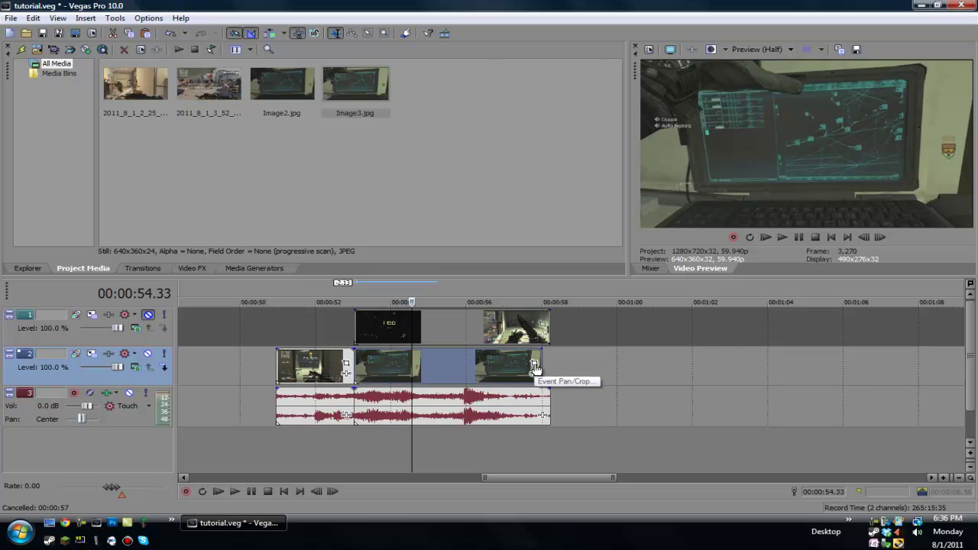
- Enable masking on the Image3 still in Pan/Crop with the Anchor Creation Tool
{"action": "left_click", "coordinate": [534, 365]}
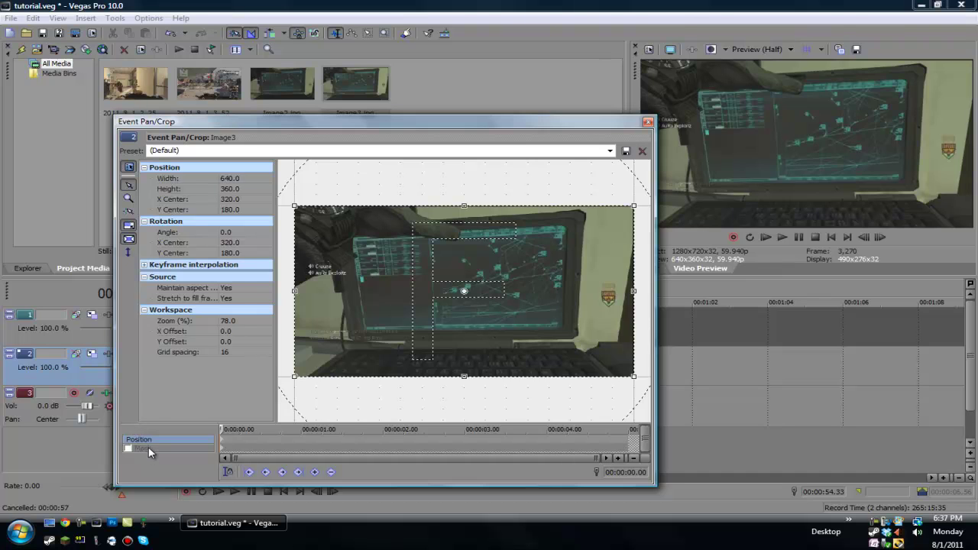
{"action": "left_click", "coordinate": [128, 449]}
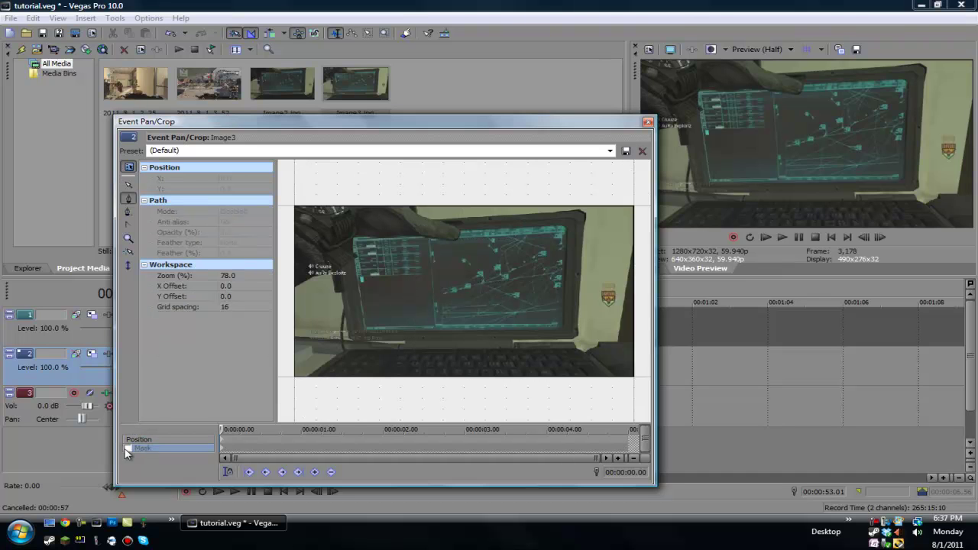
{"action": "left_click", "coordinate": [130, 199]}
{"action": "scroll", "coordinate": [463, 291], "scroll_direction": "up", "scroll_amount": 4}
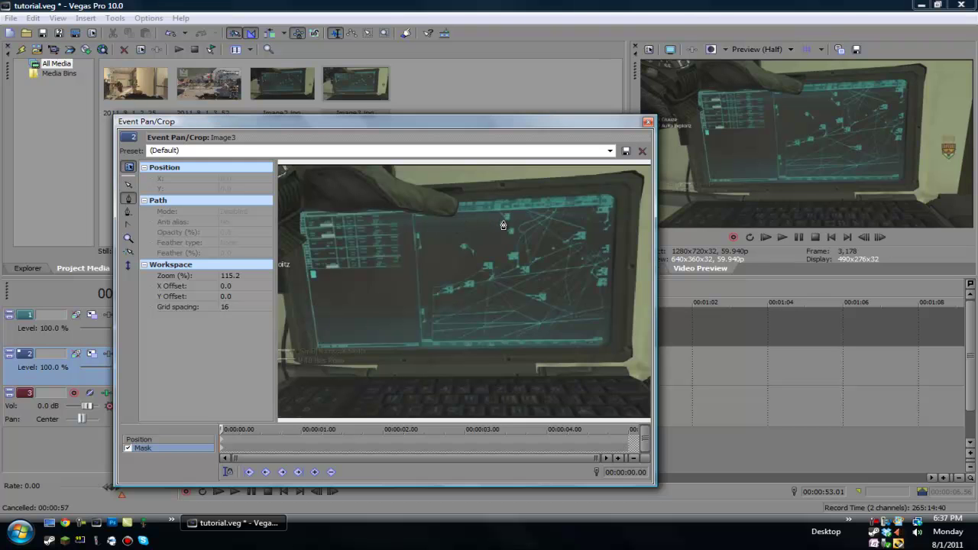
- Trace mask points around the laptop screen and its overlapping hand, closing at the first point
{"action": "left_click", "coordinate": [299, 214]}
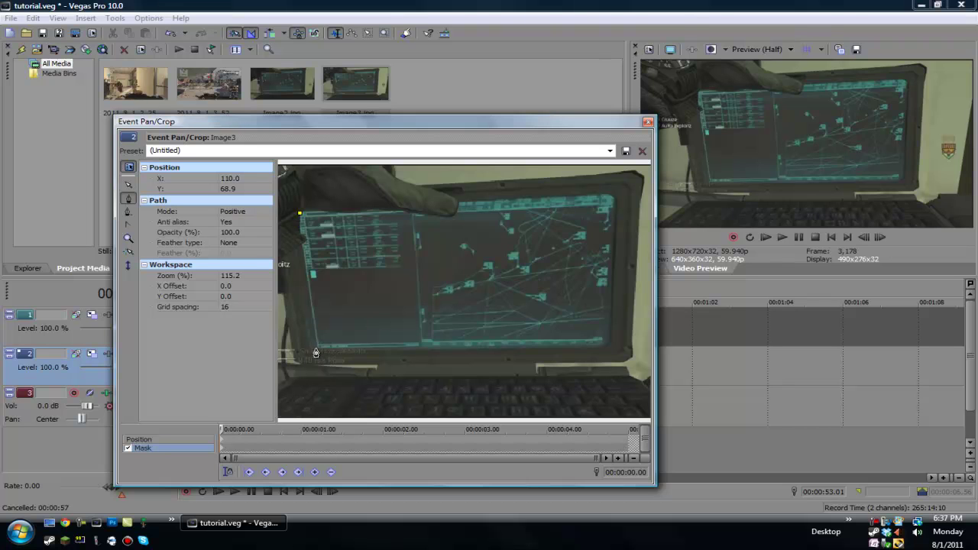
{"action": "left_click", "coordinate": [314, 350]}
{"action": "left_click", "coordinate": [459, 203]}
{"action": "left_click", "coordinate": [455, 217]}
{"action": "left_click", "coordinate": [442, 218]}
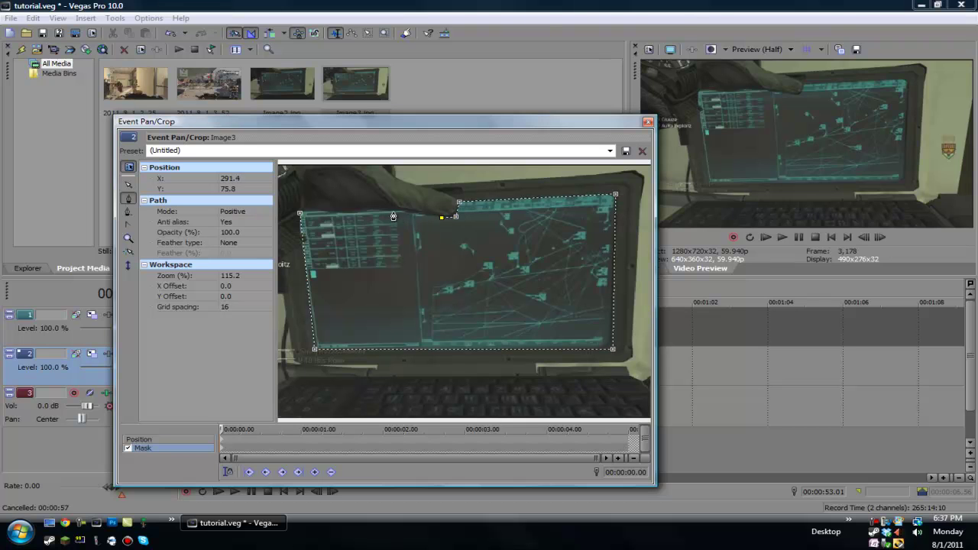
{"action": "left_click", "coordinate": [393, 213]}
{"action": "left_click", "coordinate": [374, 212]}
{"action": "left_click", "coordinate": [362, 215]}
{"action": "left_click", "coordinate": [338, 214]}
{"action": "left_click", "coordinate": [298, 213]}
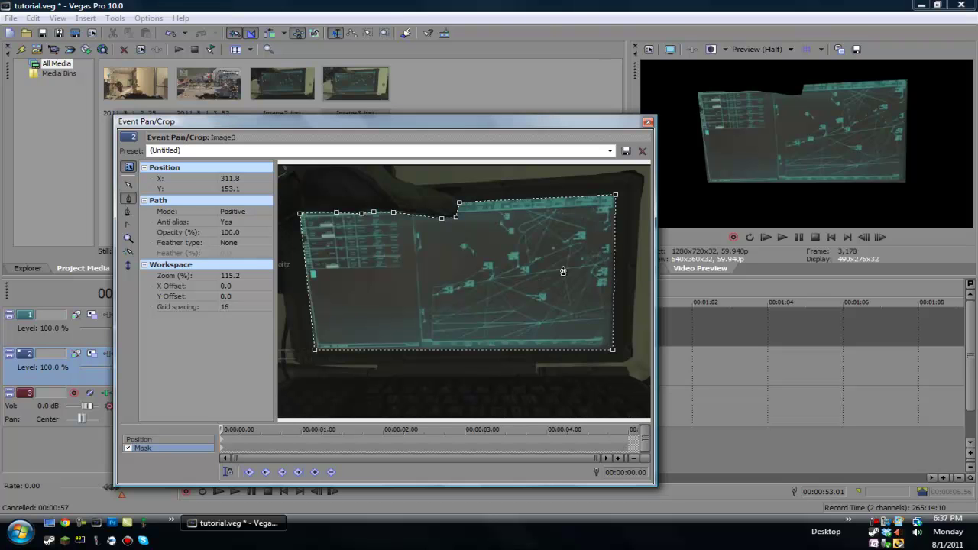
- Switch the mask mode to Negative and try a Both feather type with a small amount
{"action": "left_click", "coordinate": [237, 214]}
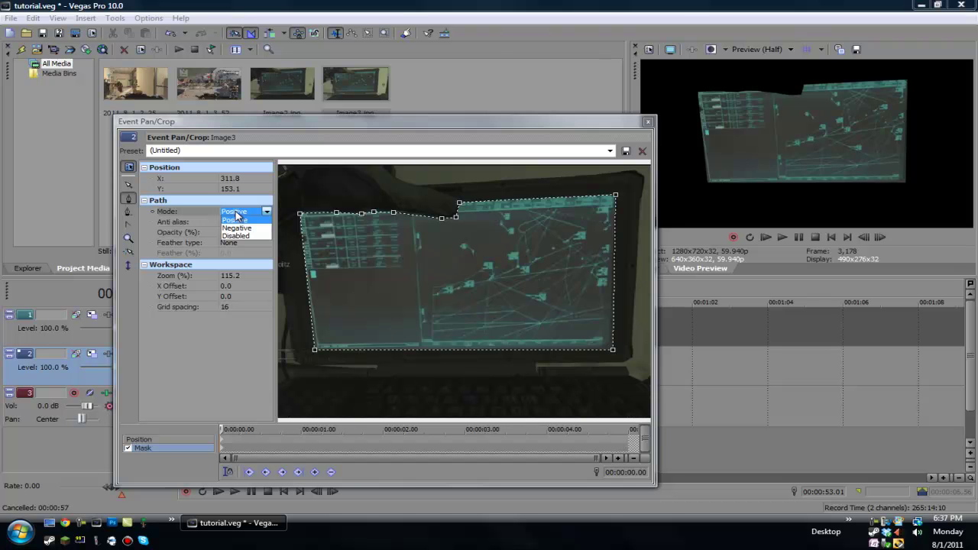
{"action": "left_click", "coordinate": [246, 228]}
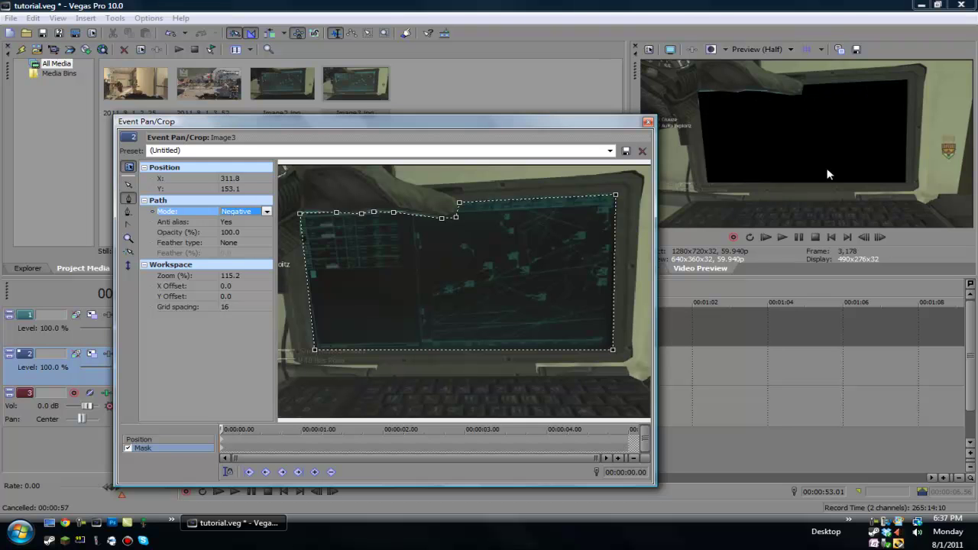
{"action": "left_click", "coordinate": [238, 242]}
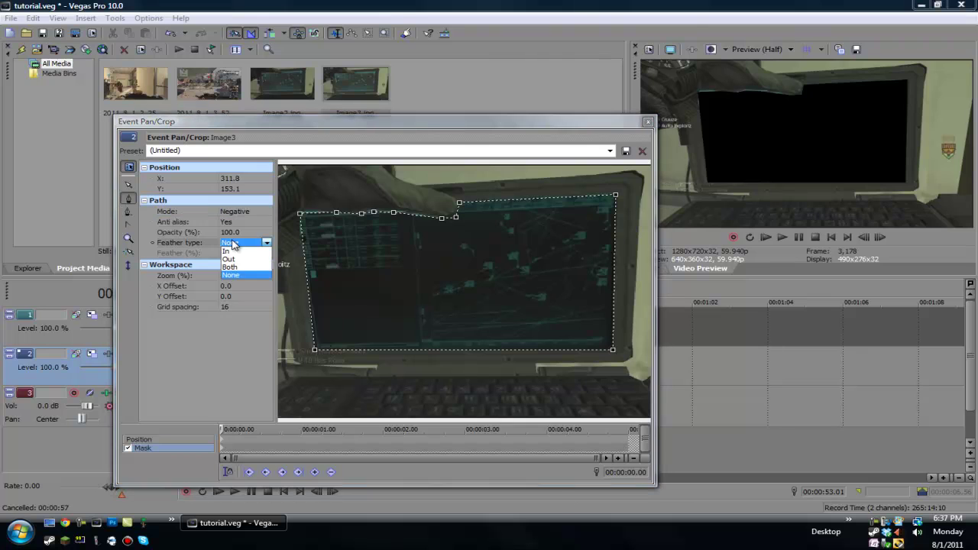
{"action": "left_click", "coordinate": [229, 267]}
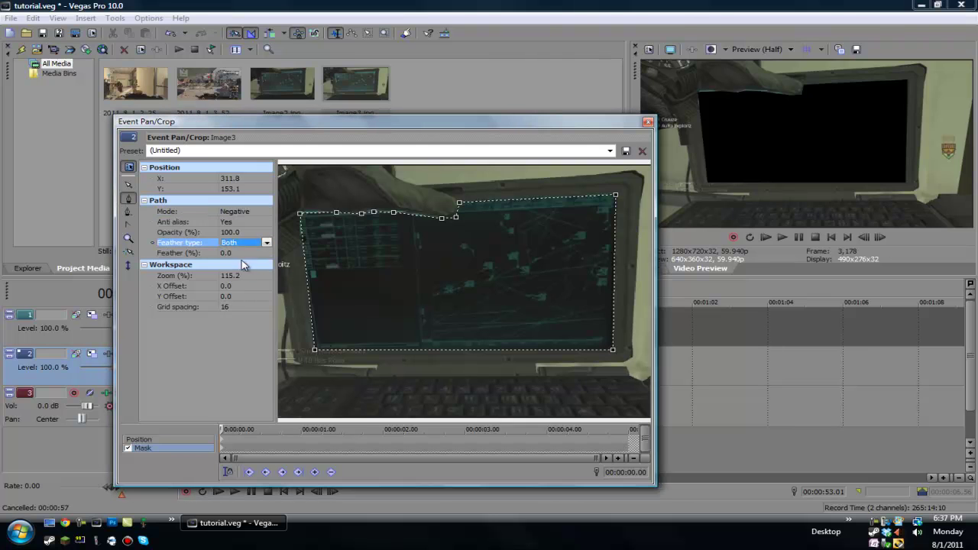
{"action": "left_click", "coordinate": [243, 253]}
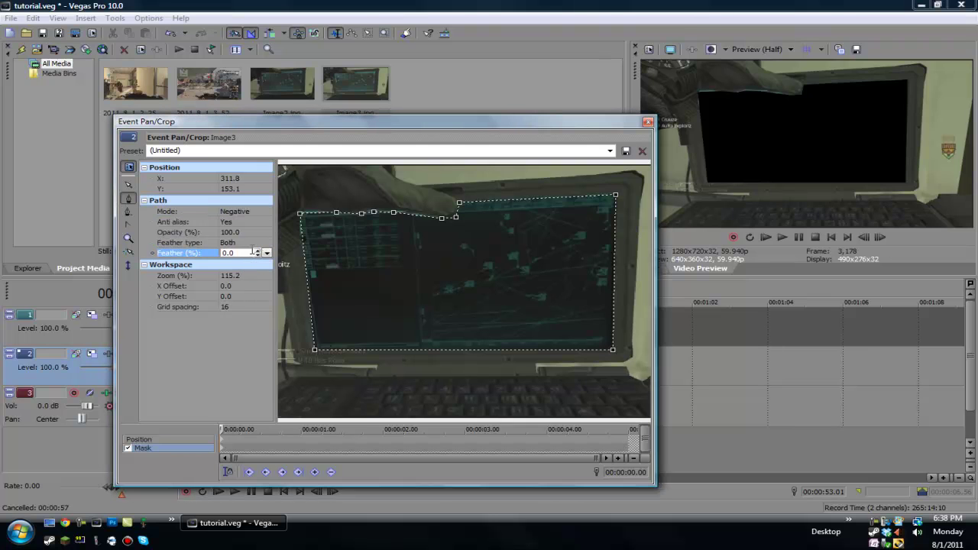
{"action": "left_click", "coordinate": [265, 254]}
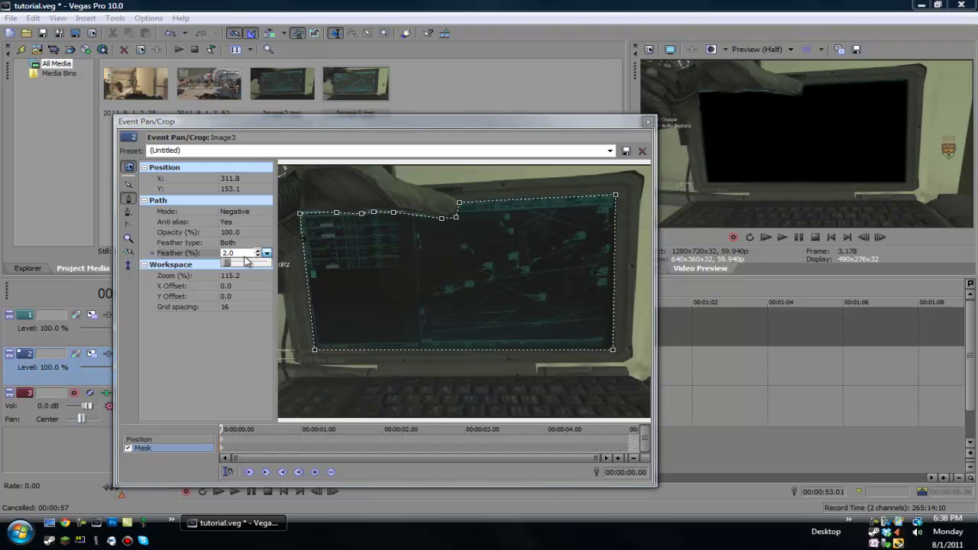
{"action": "left_click_drag", "start_coordinate": [227, 263], "coordinate": [234, 267]}
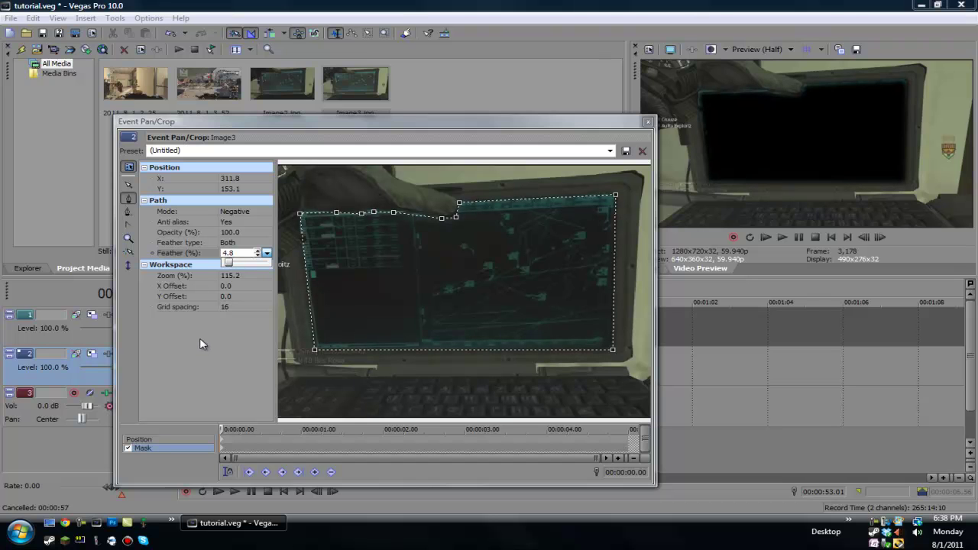
{"action": "left_click", "coordinate": [229, 253]}
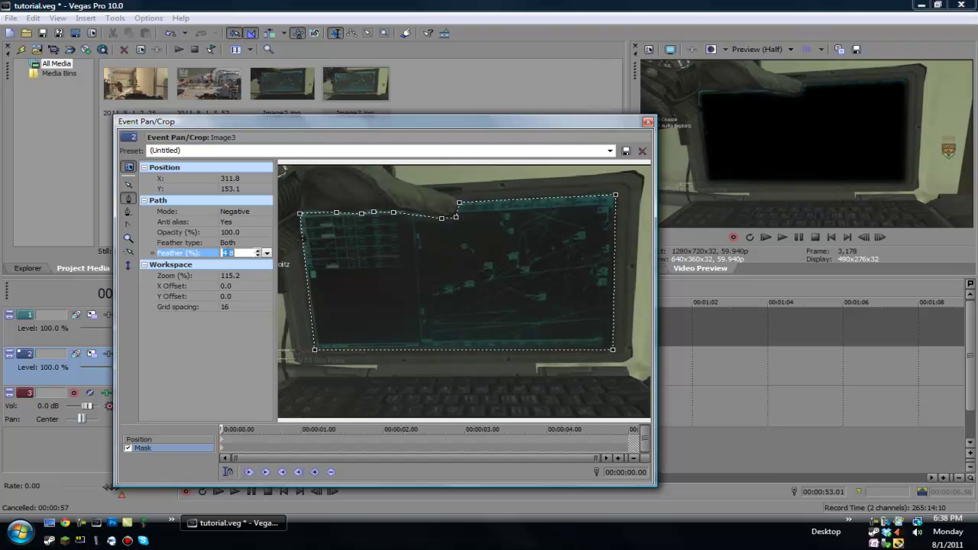
- Set the mask feather type to Out with 1.0% feather, then close Pan/Crop
{"action": "left_click", "coordinate": [237, 242]}
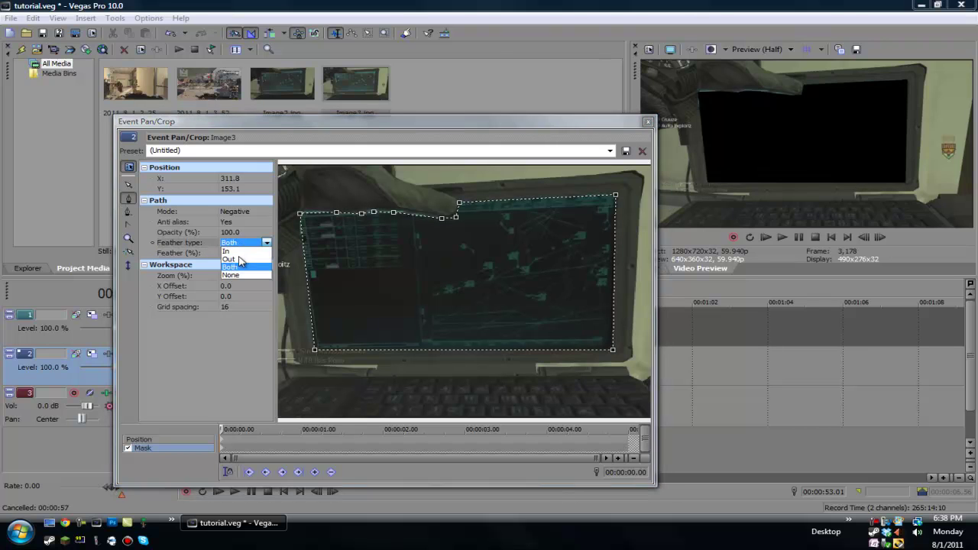
{"action": "left_click", "coordinate": [239, 264]}
{"action": "left_click", "coordinate": [229, 253]}
{"action": "left_click", "coordinate": [259, 251]}
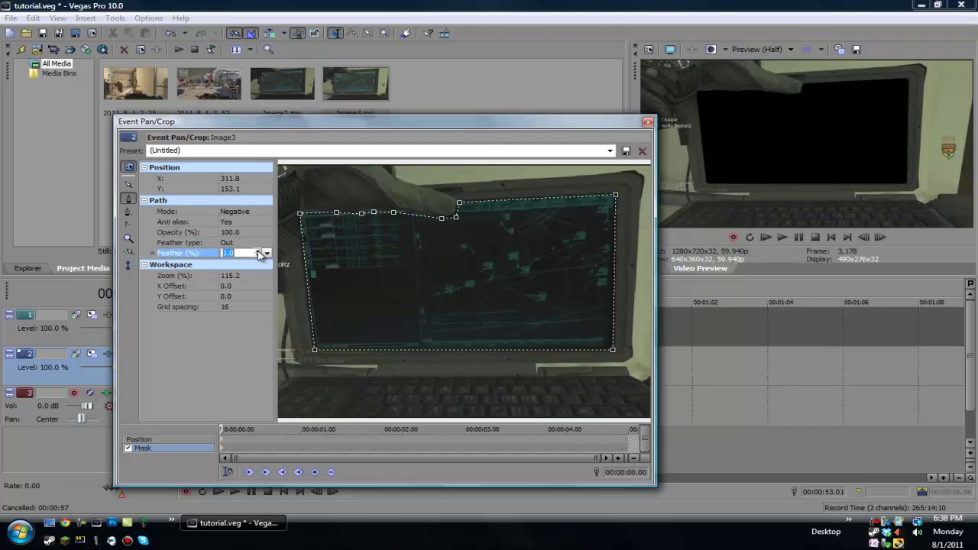
{"action": "left_click", "coordinate": [225, 383]}
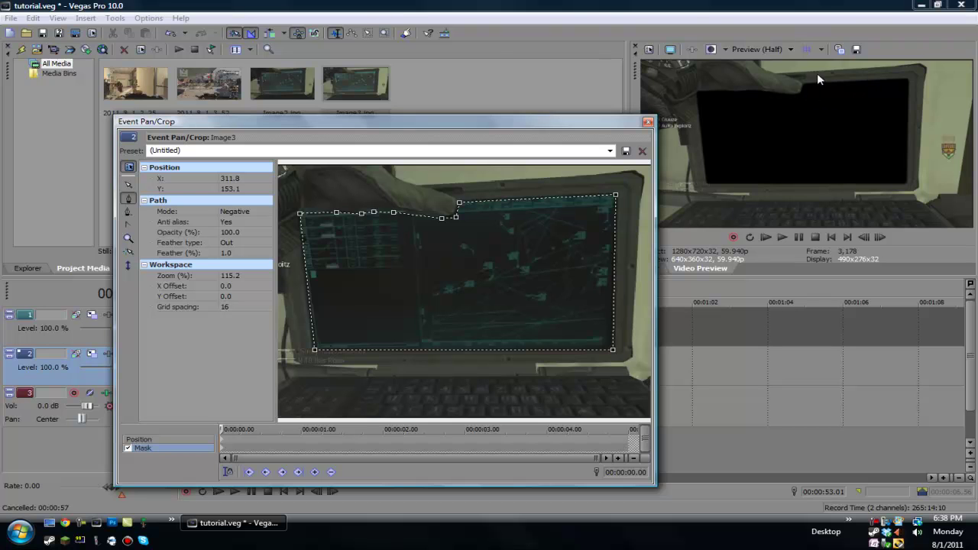
{"action": "left_click", "coordinate": [648, 122]}
- Unmute track 1, move the three laptop stills to track 1 and the missile footage to track 2 at 00:00:53
{"action": "left_click_drag", "start_coordinate": [541, 365], "coordinate": [550, 366]}
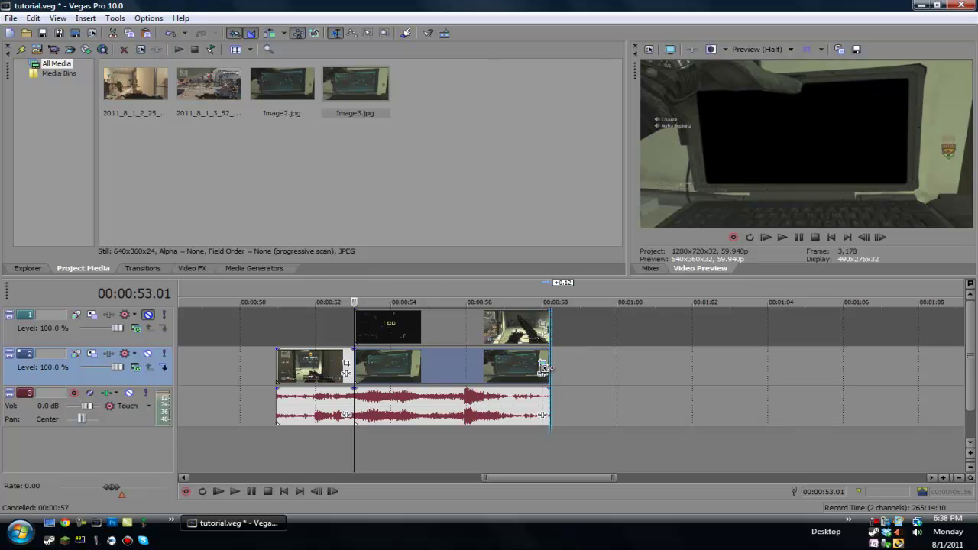
{"action": "left_click", "coordinate": [149, 314]}
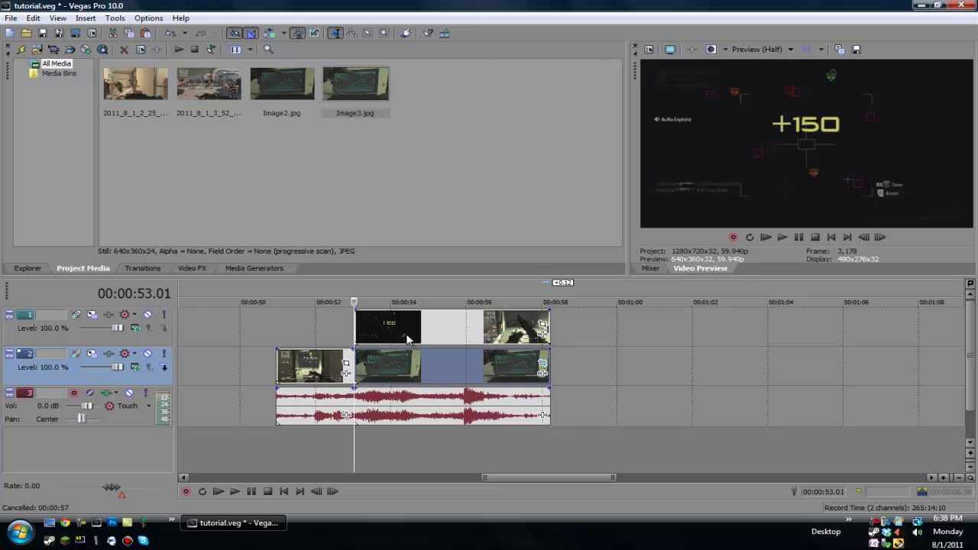
{"action": "left_click_drag", "start_coordinate": [399, 334], "coordinate": [595, 336]}
{"action": "left_click_drag", "start_coordinate": [412, 377], "coordinate": [411, 335]}
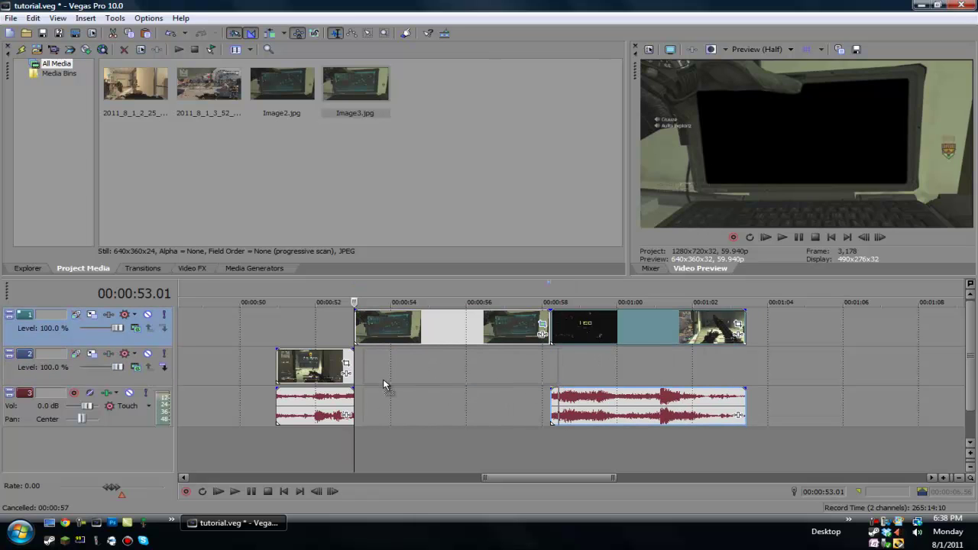
{"action": "left_click_drag", "start_coordinate": [607, 334], "coordinate": [413, 373]}
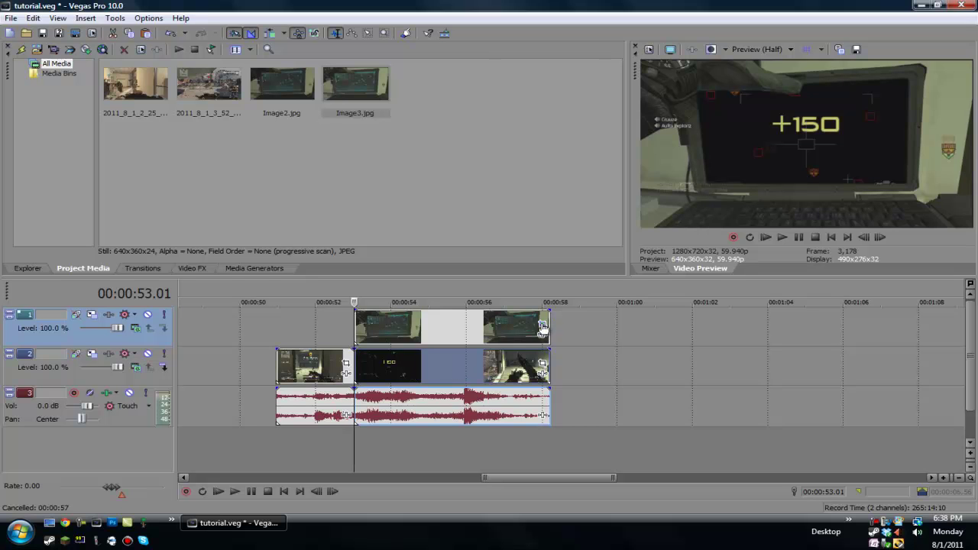
- Size the footage to 1817.4×1022.3, rotate it 1.2° and centre it at Y 408 inside the laptop screen
{"action": "left_click", "coordinate": [542, 365]}
{"action": "scroll", "coordinate": [334, 263], "scroll_direction": "down", "scroll_amount": 5}
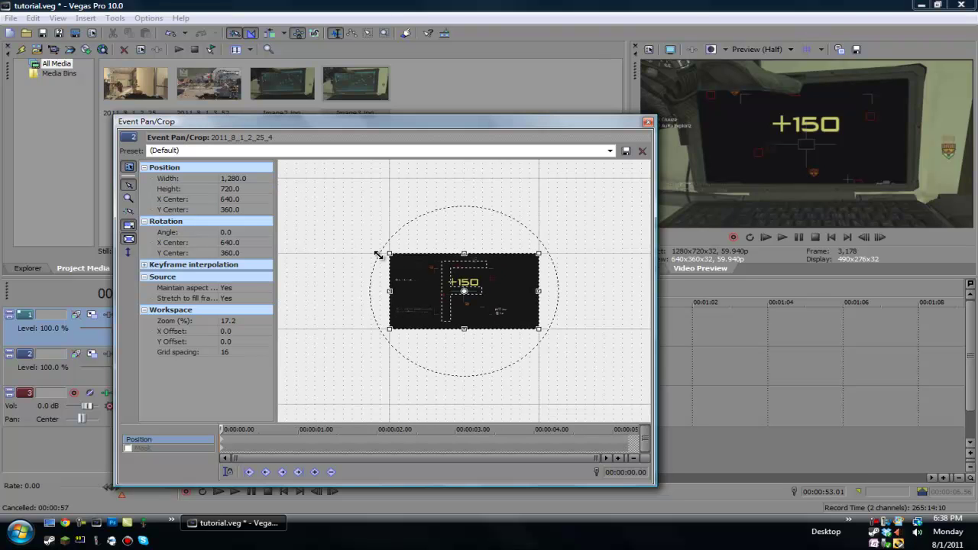
{"action": "left_click_drag", "start_coordinate": [385, 255], "coordinate": [329, 223]}
{"action": "scroll", "coordinate": [337, 239], "scroll_direction": "down", "scroll_amount": 3}
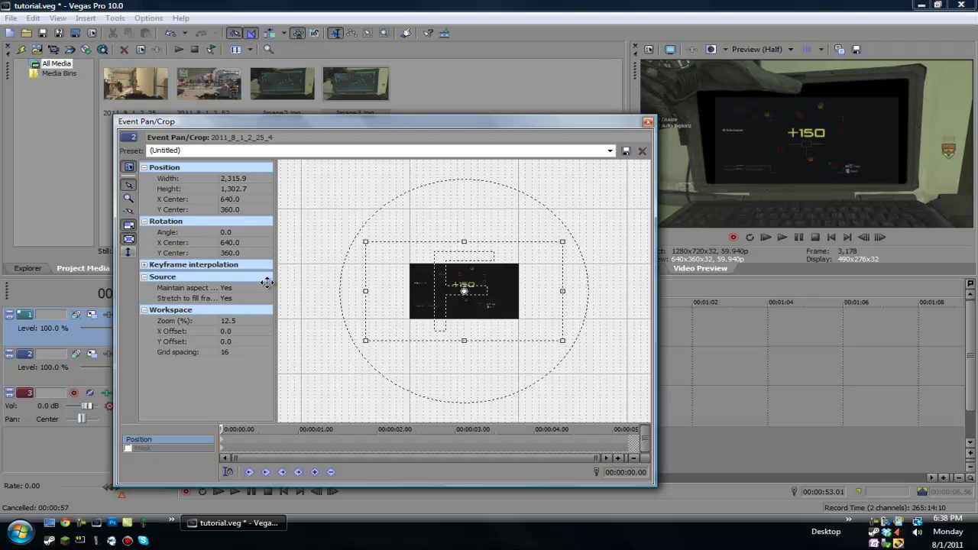
{"action": "left_click_drag", "start_coordinate": [468, 284], "coordinate": [467, 290]}
{"action": "mouse_move", "coordinate": [474, 213]}
{"action": "left_mouse_down"}
{"action": "mouse_move", "coordinate": [464, 221]}
{"action": "mouse_move", "coordinate": [497, 225]}
{"action": "mouse_move", "coordinate": [480, 224]}
{"action": "left_mouse_up"}
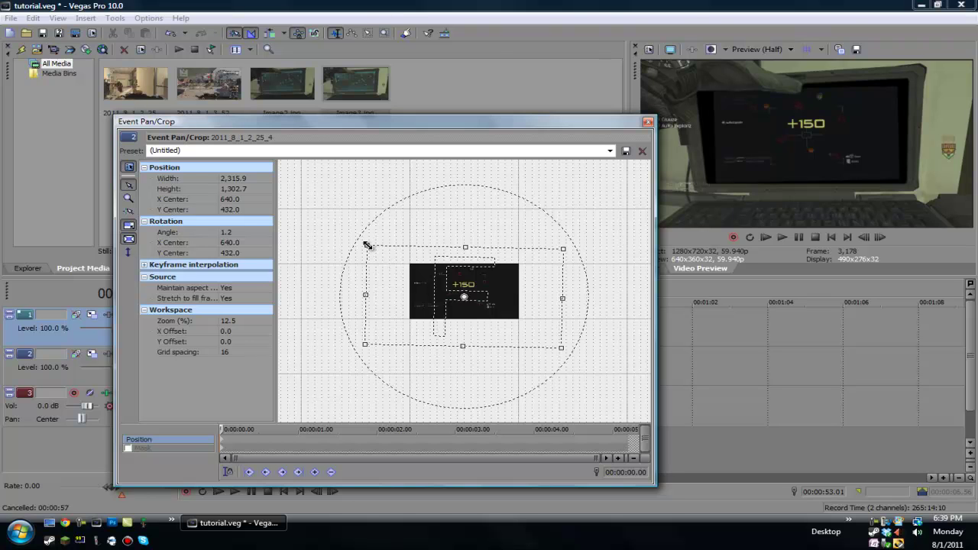
{"action": "left_click_drag", "start_coordinate": [367, 245], "coordinate": [388, 257]}
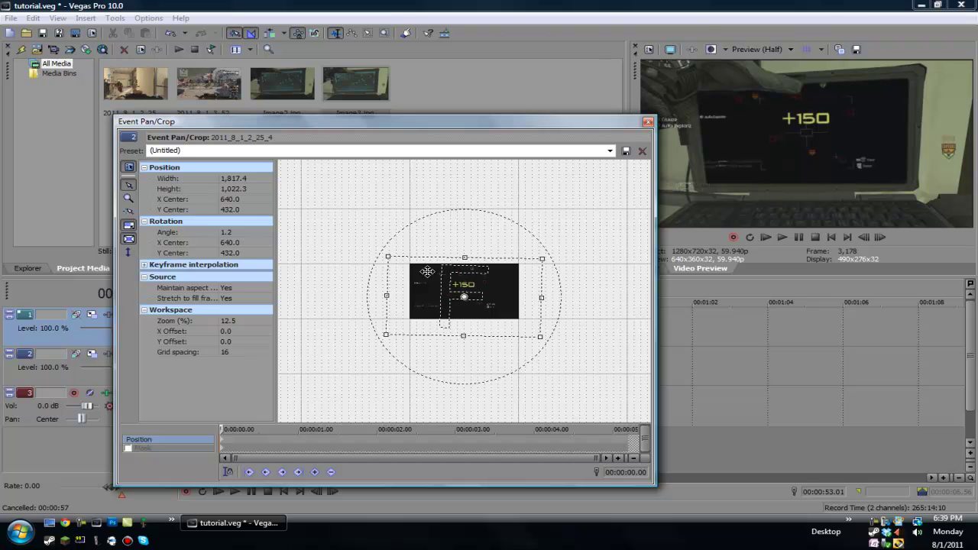
{"action": "mouse_move", "coordinate": [462, 293]}
{"action": "left_mouse_down"}
{"action": "mouse_move", "coordinate": [459, 285]}
{"action": "mouse_move", "coordinate": [470, 285]}
{"action": "left_mouse_up"}
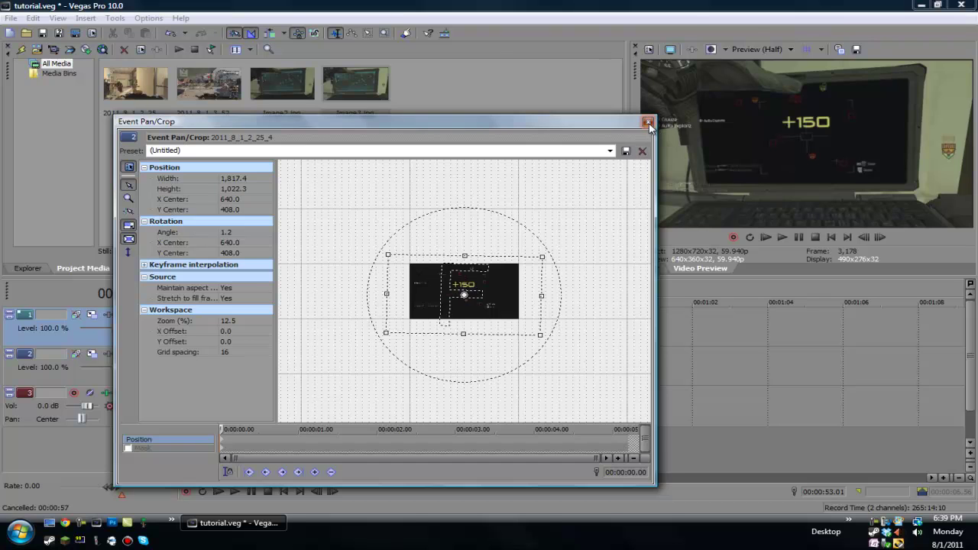
{"action": "left_click", "coordinate": [648, 123]}
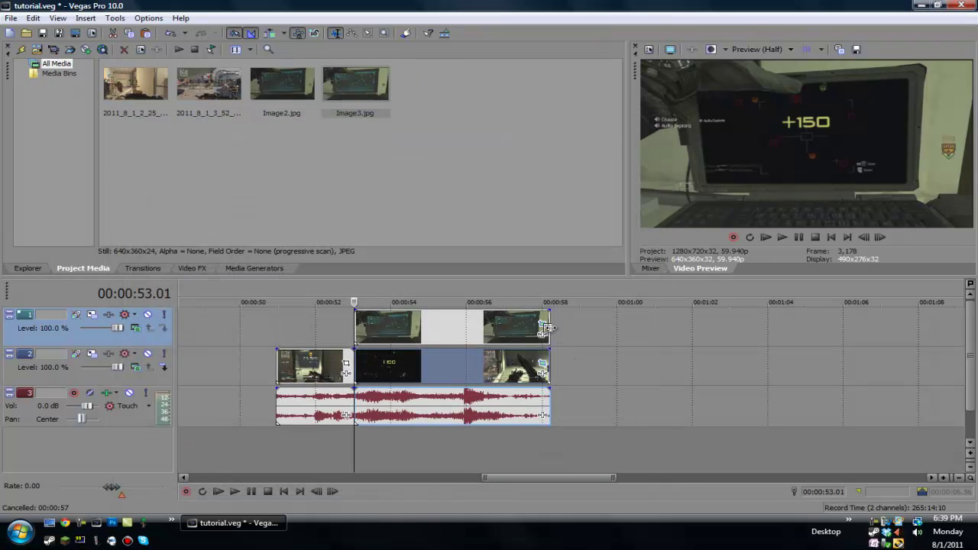
- Step frame by frame from just before 00:00:53 to the first white-static frame at 00:00:56.13
{"action": "mouse_move", "coordinate": [548, 327]}
{"action": "left_mouse_down"}
{"action": "mouse_move", "coordinate": [583, 329]}
{"action": "mouse_move", "coordinate": [548, 329]}
{"action": "left_mouse_up"}
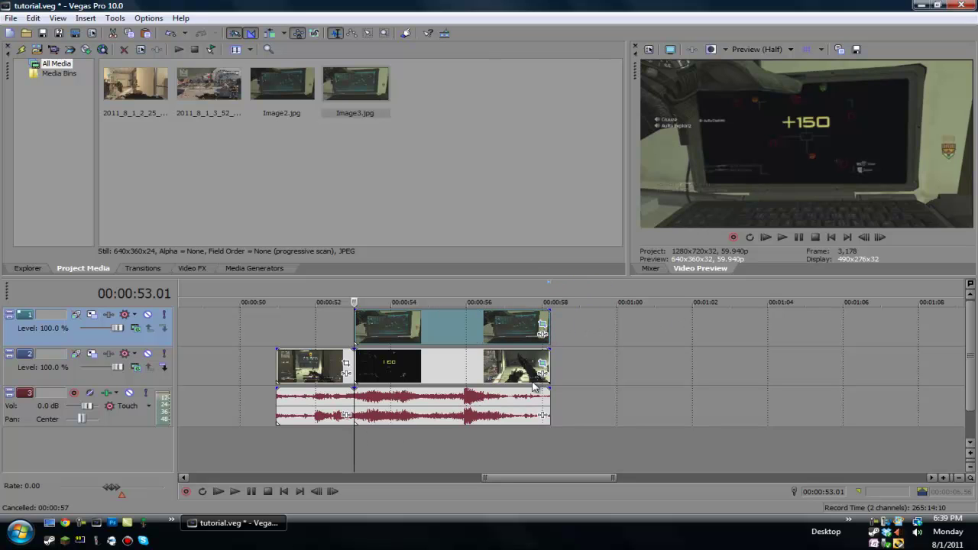
{"action": "left_click", "coordinate": [332, 447]}
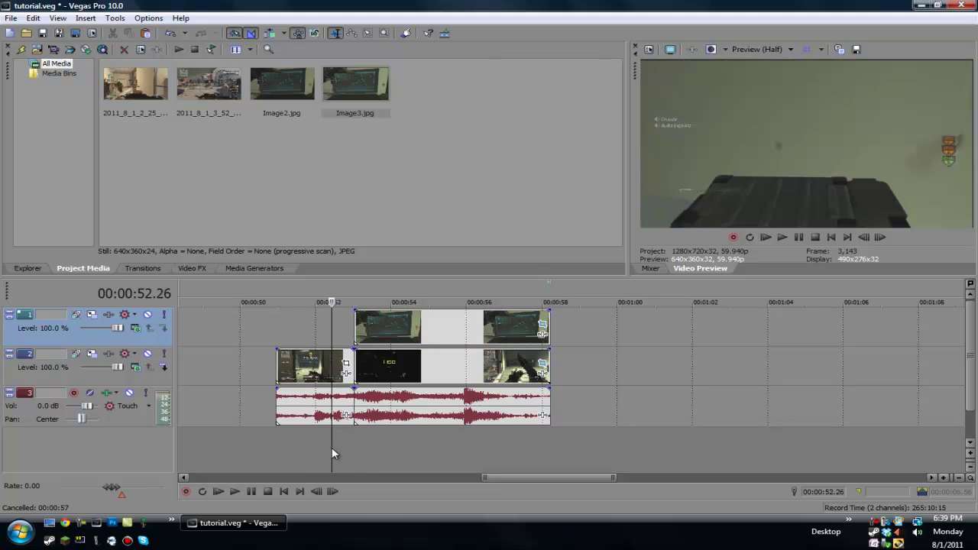
{"action": "key", "text": "Right"}
{"action": "key", "text": "Right"}
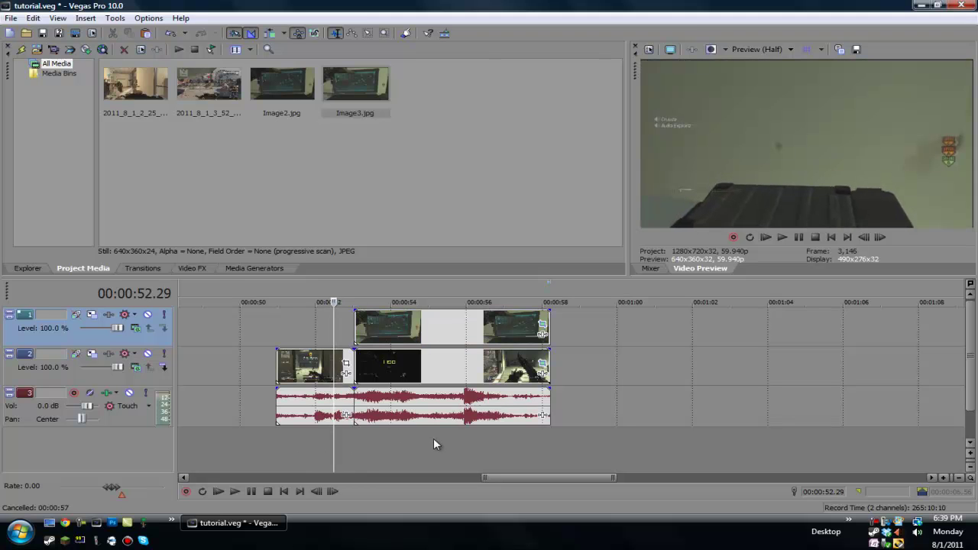
{"action": "key", "text": "Right"}
{"action": "key", "text": "Right"}
{"action": "key", "text": "Right"}
{"action": "key", "text": "Right"}
{"action": "key", "text": "Right"}
{"action": "key", "text": "Right"}
{"action": "key", "text": "Right"}
{"action": "key", "text": "Right"}
{"action": "key", "text": "Right"}
{"action": "key", "text": "Right"}
{"action": "key", "text": "Right"}
{"action": "key", "text": "Right"}
{"action": "key", "text": "Right"}
{"action": "key", "text": "Right"}
{"action": "key", "text": "Right"}
{"action": "key", "text": "Right"}
{"action": "key", "text": "Right"}
{"action": "key", "text": "Right"}
{"action": "key", "text": "Right"}
{"action": "key", "text": "Right"}
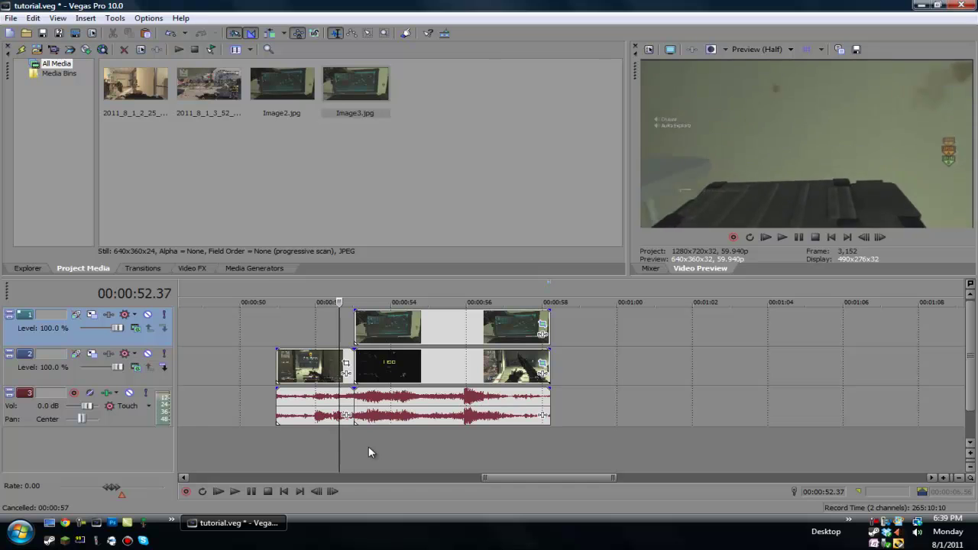
{"action": "key", "text": "Right"}
{"action": "key", "text": "Right"}
{"action": "key", "text": "Right"}
{"action": "key", "text": "Right"}
{"action": "key", "text": "Right"}
{"action": "key", "text": "Right"}
{"action": "key", "text": "Right"}
{"action": "key", "text": "Right"}
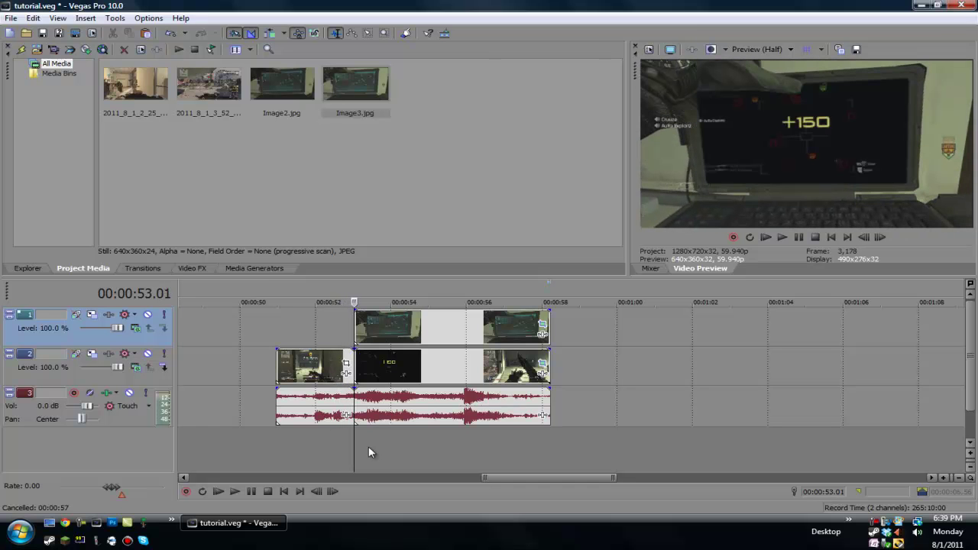
{"action": "key", "text": "Right"}
{"action": "key", "text": "Right"}
{"action": "key", "text": "Right"}
{"action": "key", "text": "Right"}
{"action": "key", "text": "Right"}
{"action": "key", "text": "Right"}
{"action": "key", "text": "Right"}
{"action": "key", "text": "Right"}
{"action": "key", "text": "Right"}
{"action": "key", "text": "Right"}
{"action": "key", "text": "Right"}
{"action": "key", "text": "Right"}
{"action": "key", "text": "Right"}
{"action": "key", "text": "Right"}
{"action": "key", "text": "Right"}
{"action": "key", "text": "Right"}
{"action": "key", "text": "Right"}
{"action": "key", "text": "Right"}
{"action": "key", "text": "Right"}
{"action": "key", "text": "Right"}
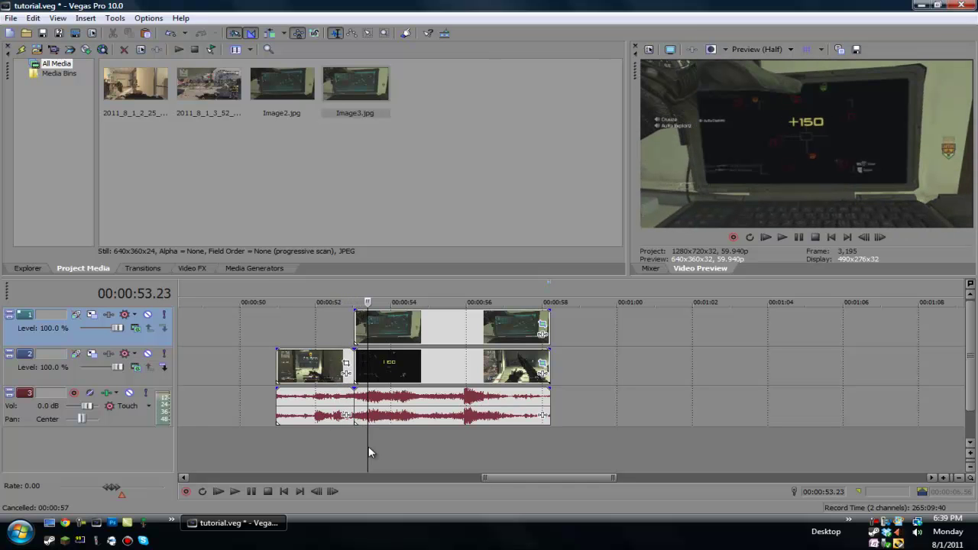
{"action": "key", "text": "Right"}
{"action": "key", "text": "Right"}
{"action": "key", "text": "Right"}
{"action": "key", "text": "Right"}
{"action": "key", "text": "Right"}
{"action": "key", "text": "Right"}
{"action": "key", "text": "Right"}
{"action": "key", "text": "Right"}
{"action": "key", "text": "Right"}
{"action": "key", "text": "Right"}
{"action": "key", "text": "Right"}
{"action": "key", "text": "Right"}
{"action": "key", "text": "Right"}
{"action": "key", "text": "Right"}
{"action": "key", "text": "Right"}
{"action": "key", "text": "Right"}
{"action": "key", "text": "Right"}
{"action": "key", "text": "Right"}
{"action": "key", "text": "Right"}
{"action": "key", "text": "Right"}
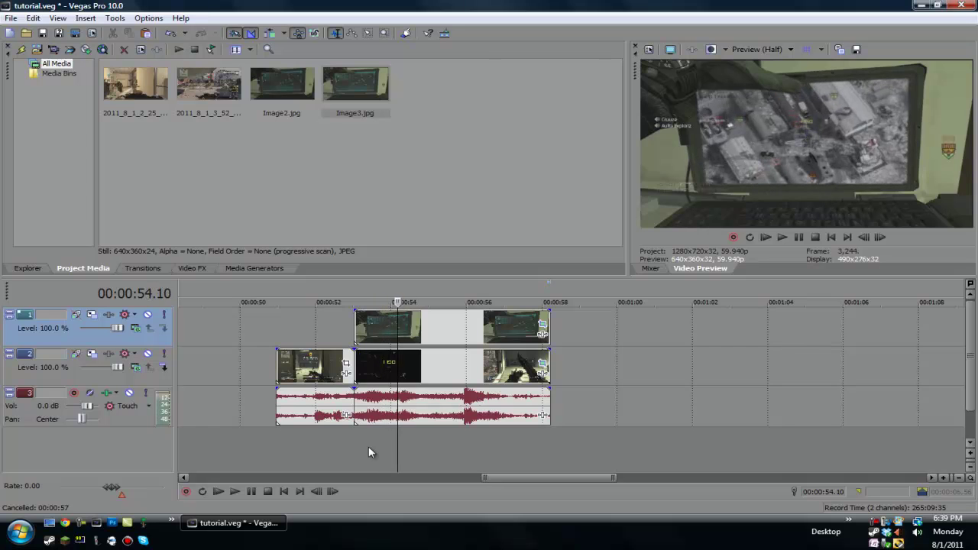
{"action": "key", "text": "Right"}
{"action": "key", "text": "Right"}
{"action": "key", "text": "Right"}
{"action": "key", "text": "Right"}
{"action": "key", "text": "Right"}
{"action": "key", "text": "Right"}
{"action": "key", "text": "Right"}
{"action": "key", "text": "Right"}
{"action": "key", "text": "Right"}
{"action": "key", "text": "Right"}
{"action": "key", "text": "Right"}
{"action": "key", "text": "Right"}
{"action": "key", "text": "Right"}
{"action": "key", "text": "Right"}
{"action": "key", "text": "Right"}
{"action": "key", "text": "Right"}
{"action": "key", "text": "Right"}
{"action": "key", "text": "Right"}
{"action": "key", "text": "Right"}
{"action": "key", "text": "Right"}
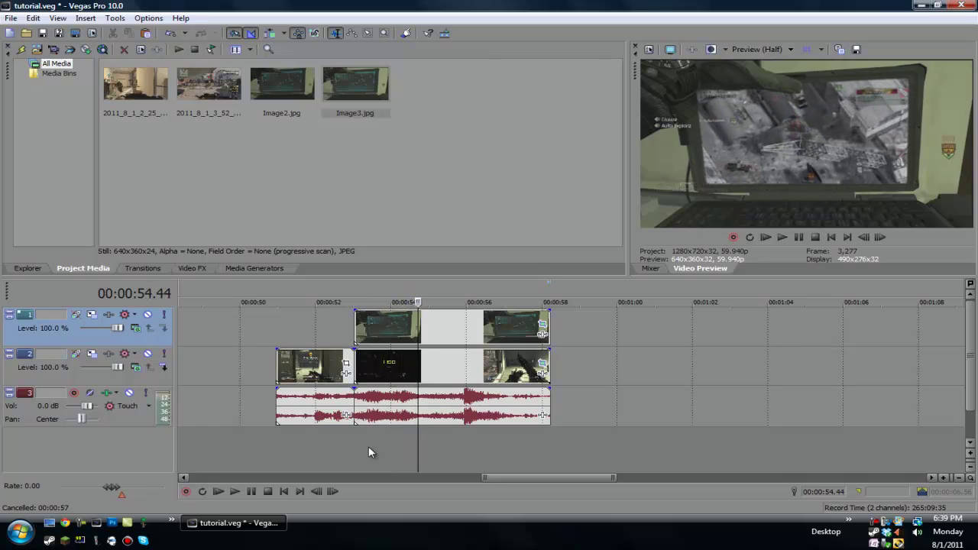
{"action": "key", "text": "Right"}
{"action": "key", "text": "Right"}
{"action": "key", "text": "Right"}
{"action": "key", "text": "Right"}
{"action": "key", "text": "Right"}
{"action": "key", "text": "Right"}
{"action": "key", "text": "Right"}
{"action": "key", "text": "Right"}
{"action": "key", "text": "Right"}
{"action": "key", "text": "Right"}
{"action": "key", "text": "Right"}
{"action": "key", "text": "Right"}
{"action": "key", "text": "Right"}
{"action": "key", "text": "Right"}
{"action": "key", "text": "Right"}
{"action": "key", "text": "Right"}
{"action": "key", "text": "Right"}
{"action": "key", "text": "Right"}
{"action": "key", "text": "Right"}
{"action": "key", "text": "Right"}
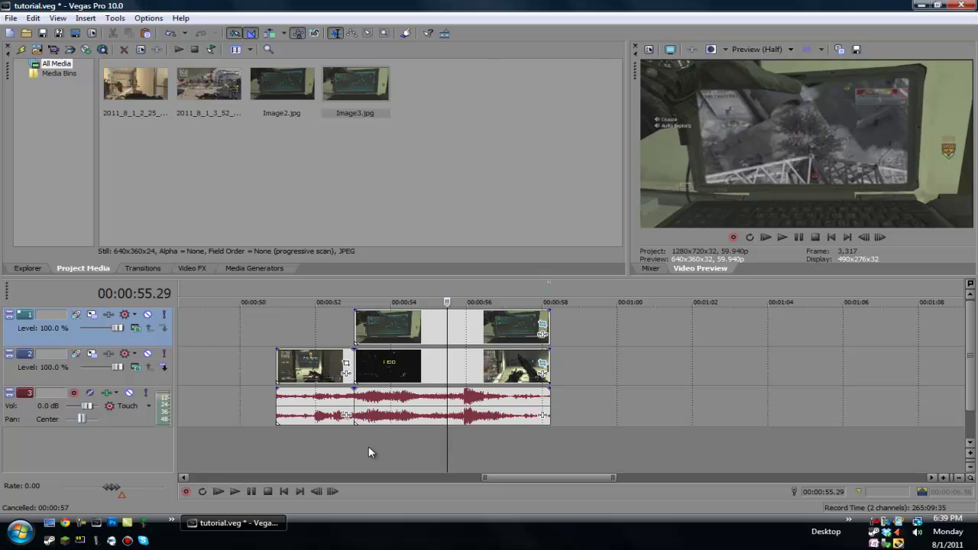
{"action": "key", "text": "Right"}
{"action": "key", "text": "Right"}
{"action": "key", "text": "Right"}
{"action": "key", "text": "Right"}
{"action": "key", "text": "Right"}
{"action": "key", "text": "Right"}
{"action": "key", "text": "Right"}
{"action": "key", "text": "Right"}
{"action": "key", "text": "Right"}
{"action": "key", "text": "Right"}
{"action": "key", "text": "Right"}
{"action": "key", "text": "Right"}
{"action": "key", "text": "Right"}
{"action": "key", "text": "Right"}
{"action": "key", "text": "Right"}
{"action": "key", "text": "Right"}
{"action": "key", "text": "Right"}
{"action": "key", "text": "Right"}
{"action": "key", "text": "Right"}
{"action": "key", "text": "Right"}
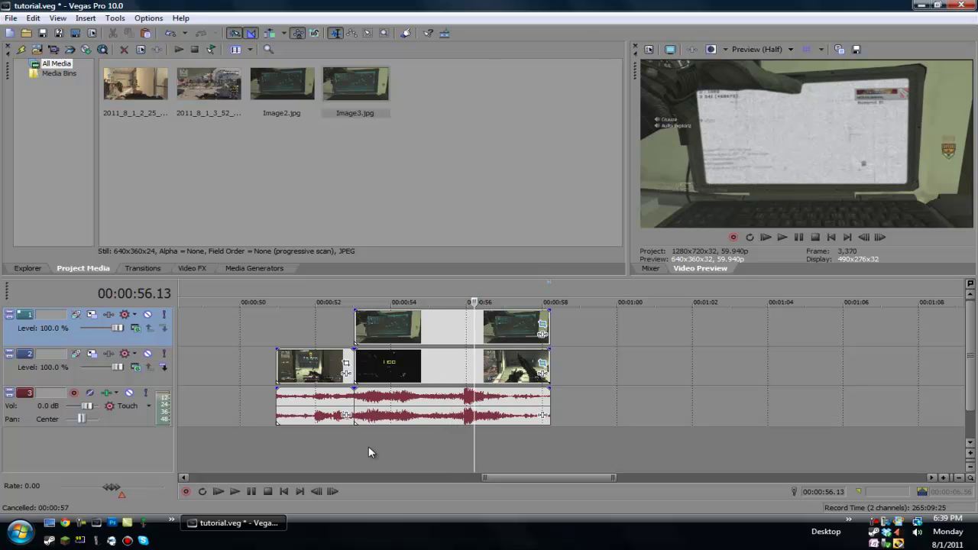
- Split the track 1 laptop overlay at the static frame and delete its end
{"action": "double_click", "coordinate": [474, 328]}
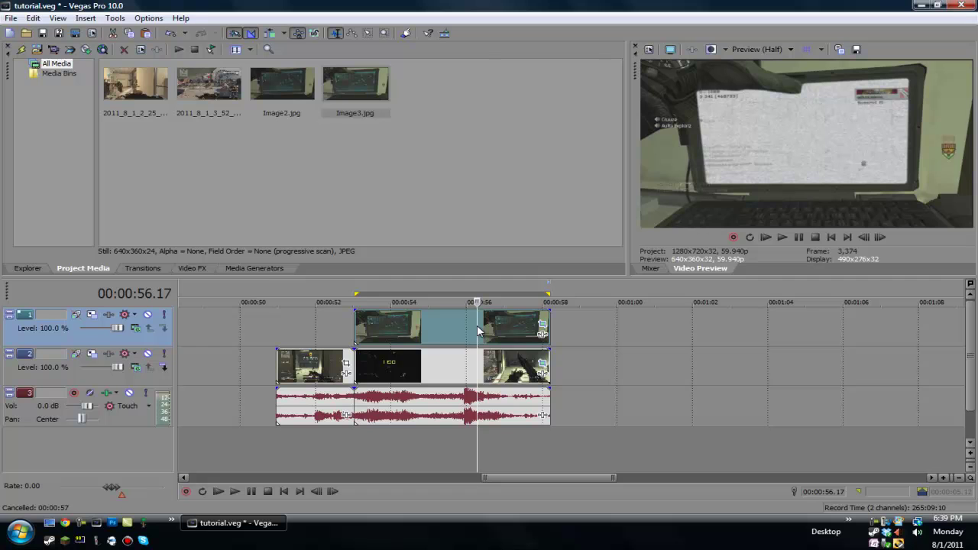
{"action": "key", "text": "s"}
{"action": "left_click", "coordinate": [507, 328]}
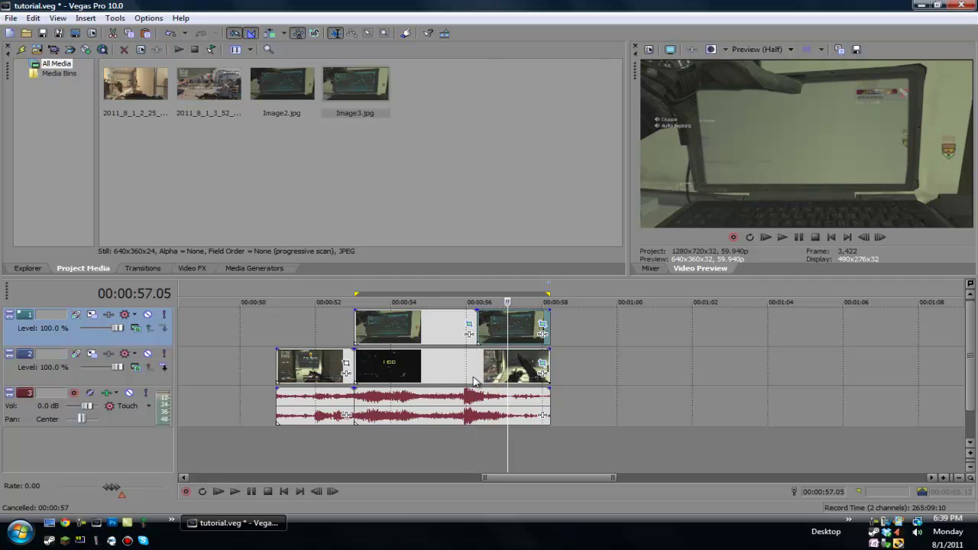
{"action": "key", "text": "Delete"}
- Split the track 2 footage and audio where the white static starts and where it ends
{"action": "left_click", "coordinate": [473, 437]}
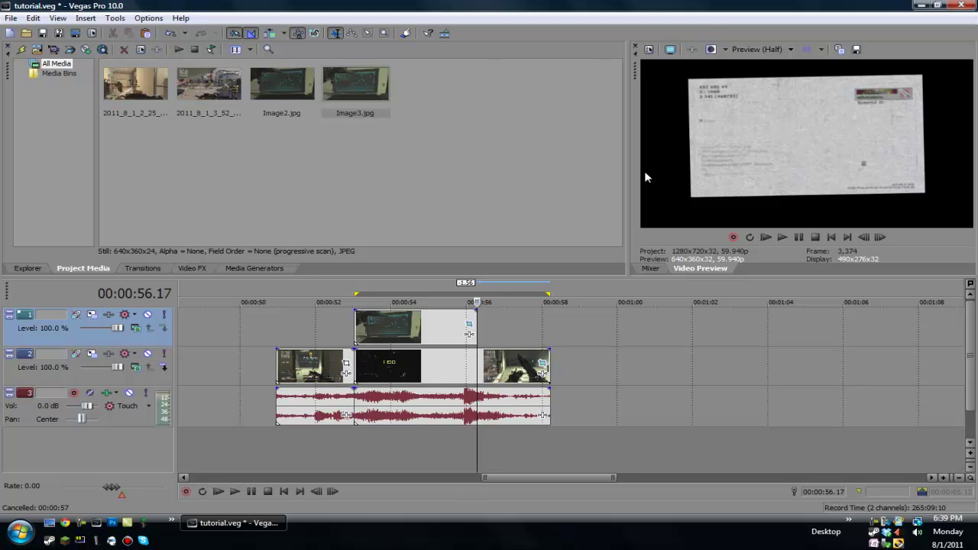
{"action": "left_click", "coordinate": [478, 373]}
{"action": "left_click", "coordinate": [478, 375]}
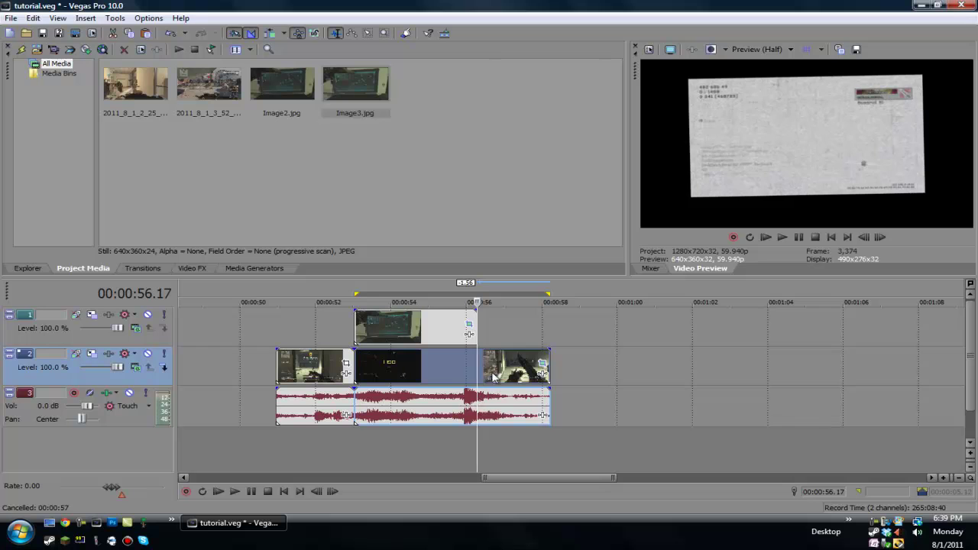
{"action": "key", "text": "s"}
{"action": "left_click_drag", "start_coordinate": [497, 376], "coordinate": [561, 376]}
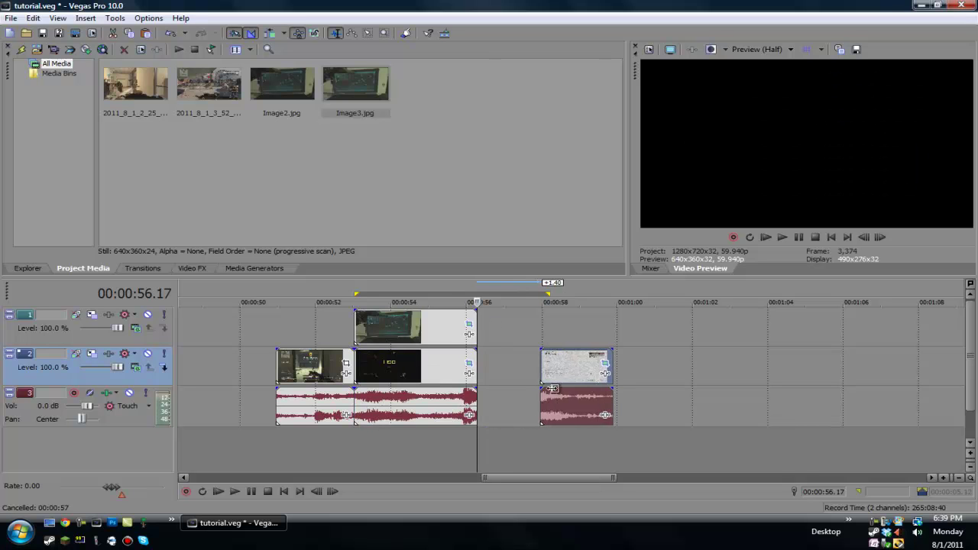
{"action": "left_click", "coordinate": [544, 430]}
{"action": "key", "text": "Right"}
{"action": "key", "text": "Right"}
{"action": "key", "text": "Right"}
{"action": "key", "text": "Right"}
{"action": "key", "text": "Right"}
{"action": "key", "text": "Right"}
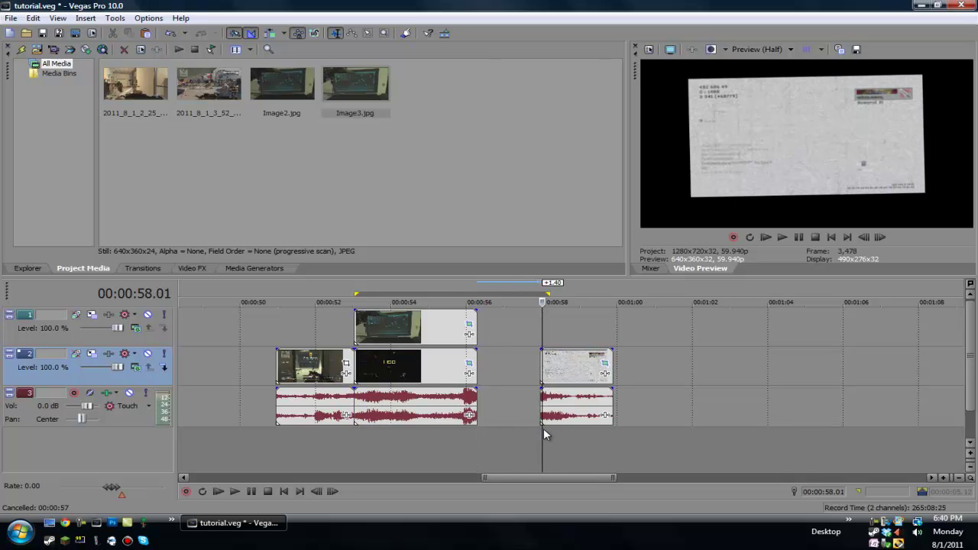
{"action": "key", "text": "Right"}
{"action": "key", "text": "Right"}
{"action": "key", "text": "Right"}
{"action": "key", "text": "Right"}
{"action": "key", "text": "Right"}
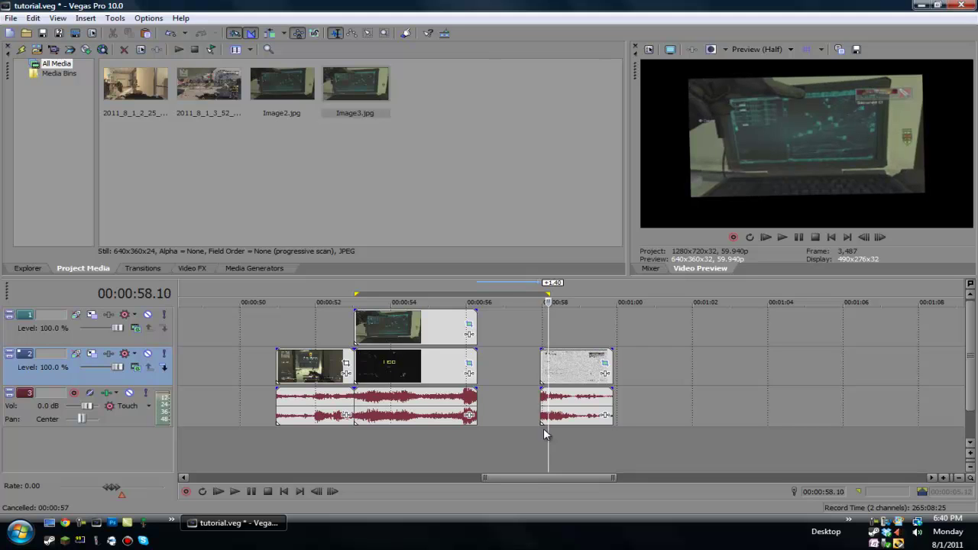
{"action": "key", "text": "Left"}
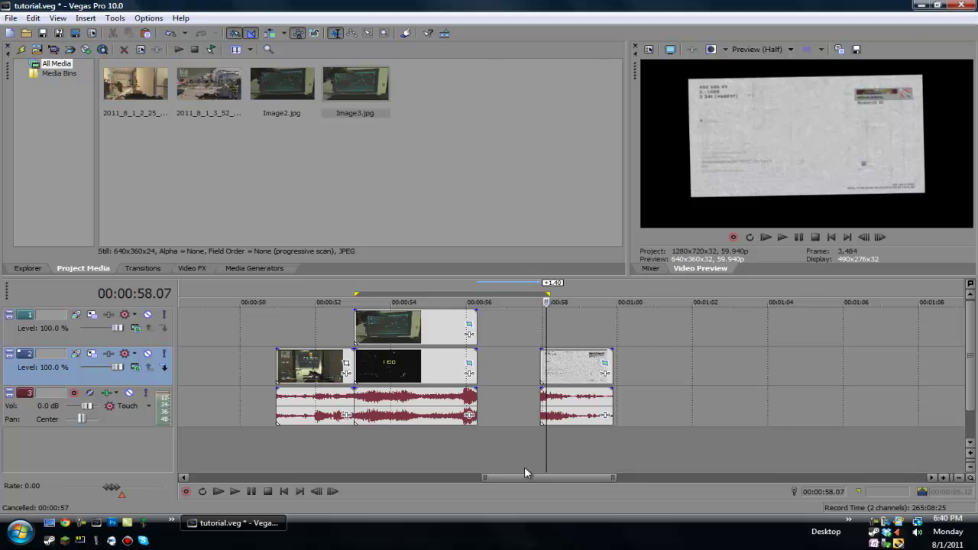
{"action": "key", "text": "Right"}
{"action": "key", "text": "s"}
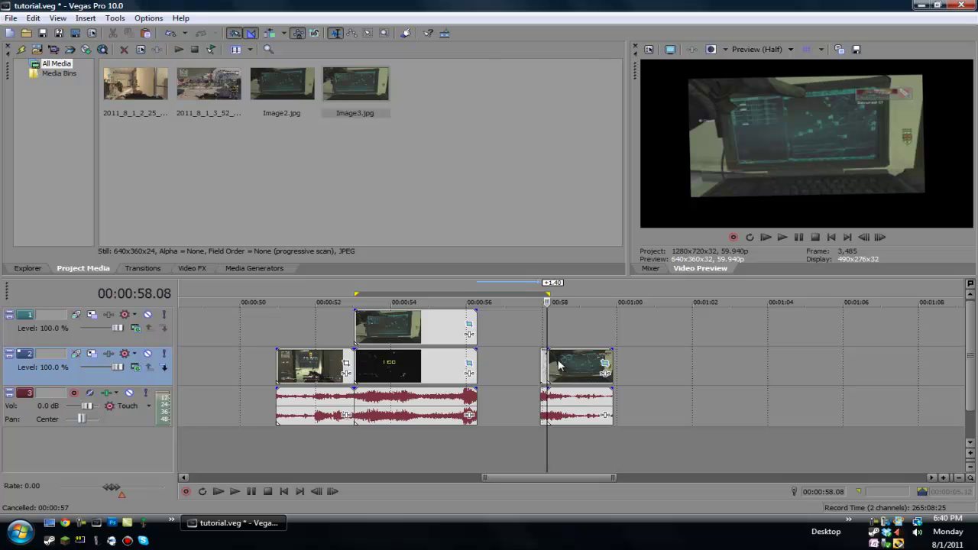
- Slide the remaining footage back against the cut at about 00:00:56.1 to close the gap
{"action": "left_click", "coordinate": [543, 365]}
{"action": "scroll", "coordinate": [572, 395], "scroll_direction": "up", "scroll_amount": 3}
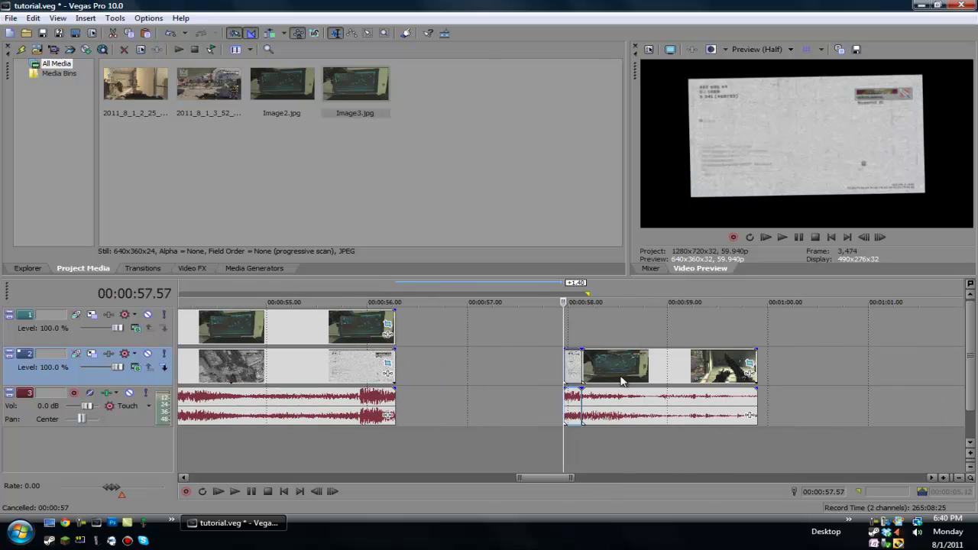
{"action": "left_click_drag", "start_coordinate": [616, 371], "coordinate": [454, 387]}
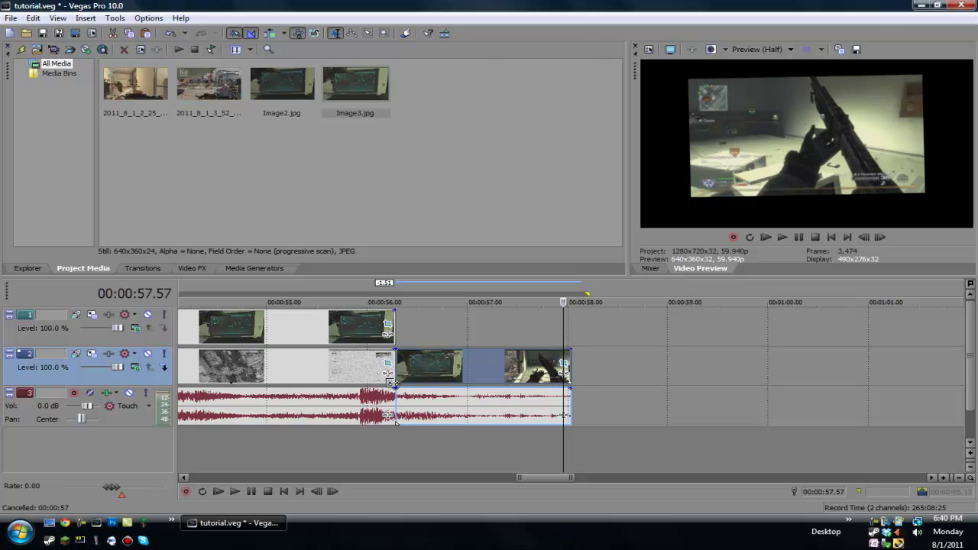
- Restore the post-cut clip's Pan/Crop to the default 1280×720 frame with 0° rotation
{"action": "left_click", "coordinate": [388, 443]}
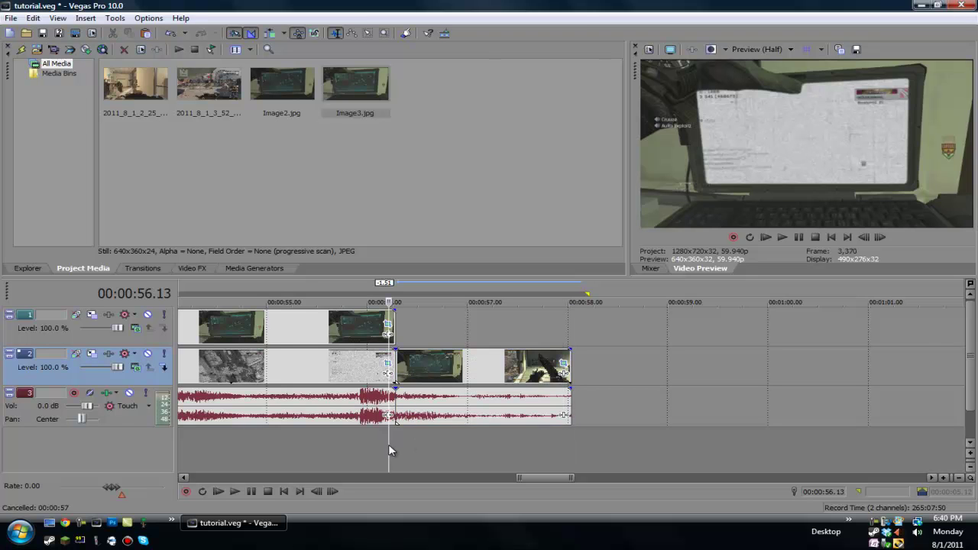
{"action": "scroll", "coordinate": [388, 445], "scroll_direction": "up", "scroll_amount": 3}
{"action": "key", "text": "Right"}
{"action": "key", "text": "Right"}
{"action": "key", "text": "Right"}
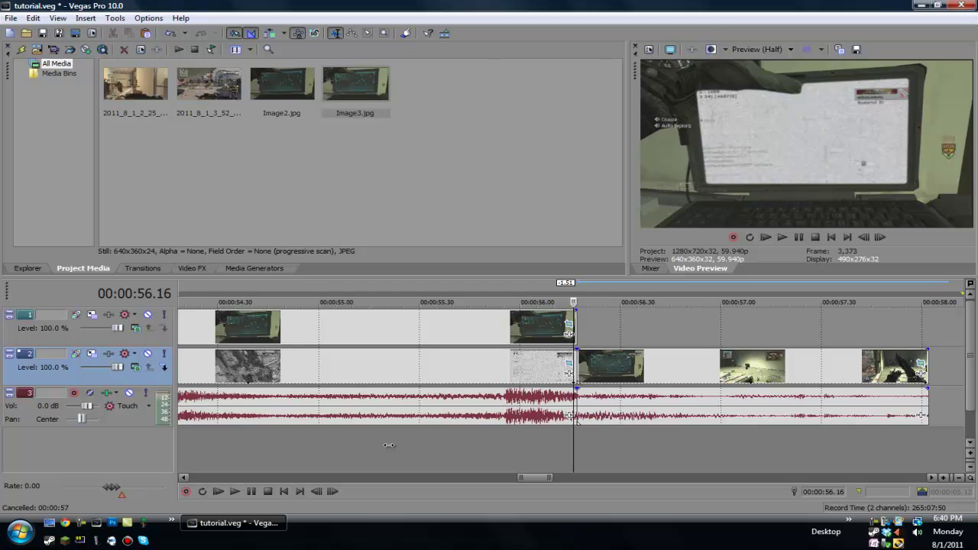
{"action": "key", "text": "Right"}
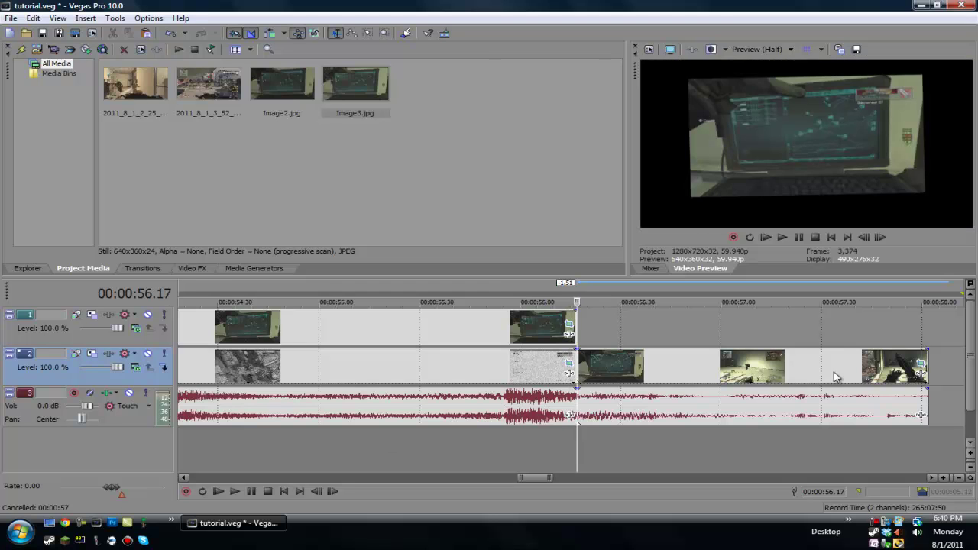
{"action": "left_click", "coordinate": [921, 361]}
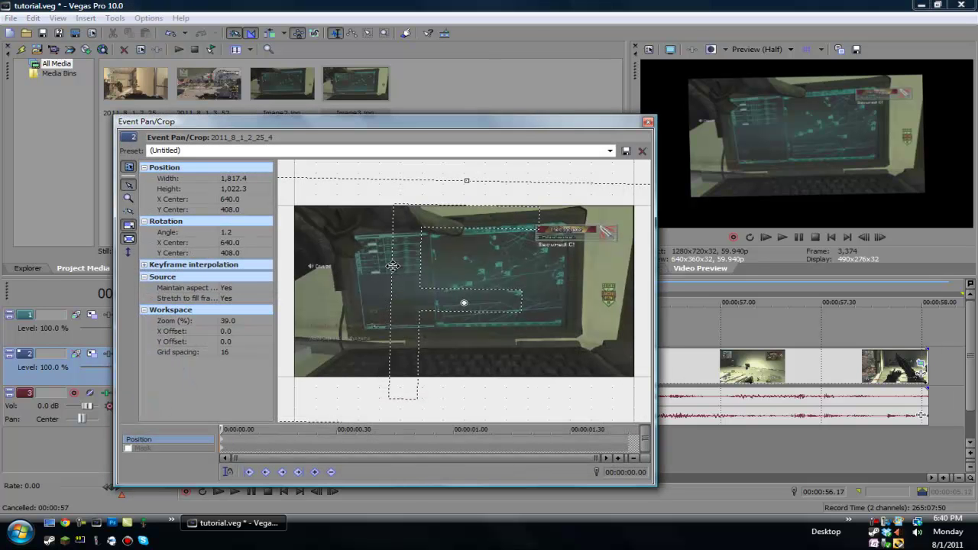
{"action": "right_click", "coordinate": [448, 272]}
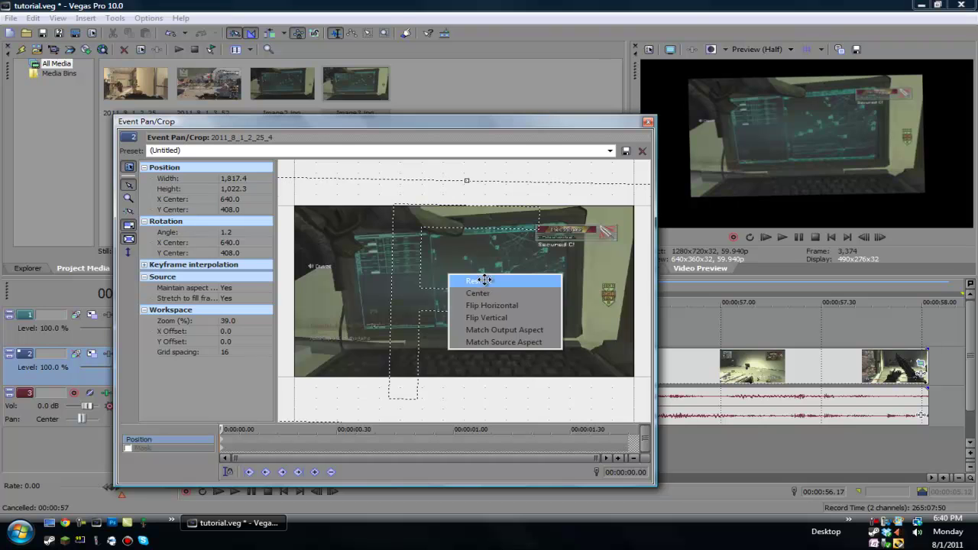
{"action": "left_click", "coordinate": [480, 281]}
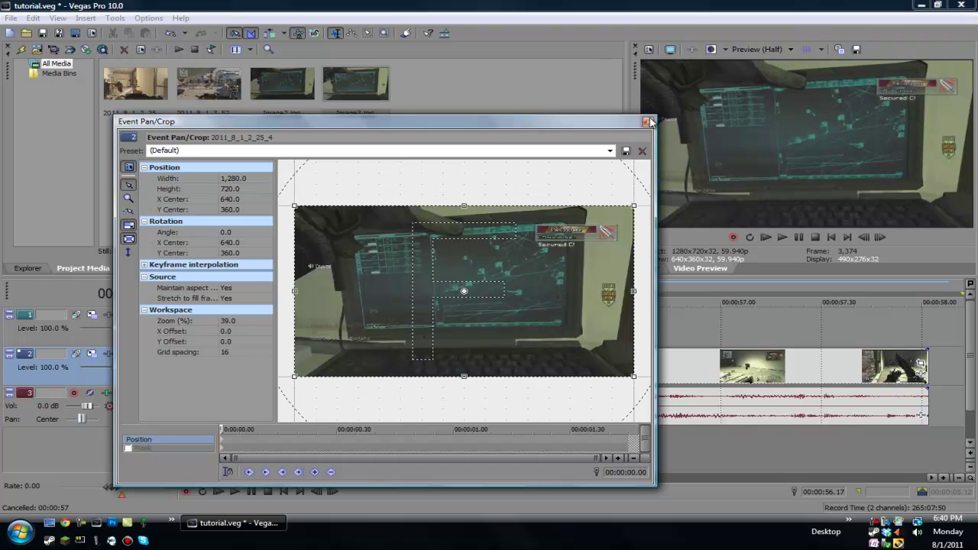
{"action": "left_click", "coordinate": [646, 121]}
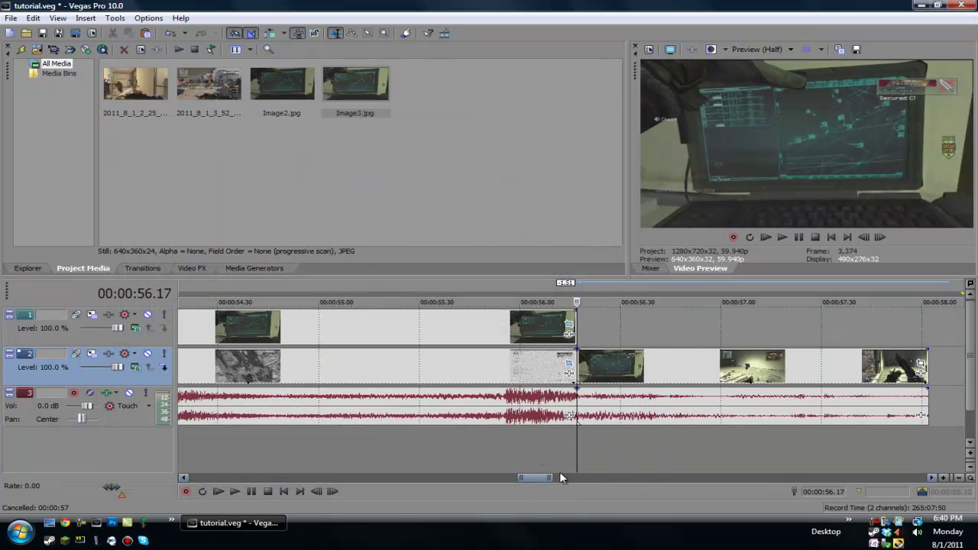
- Step frame by frame across the cut to review the transition into the following footage
{"action": "left_click", "coordinate": [533, 447]}
{"action": "scroll", "coordinate": [534, 449], "scroll_direction": "down", "scroll_amount": 1}
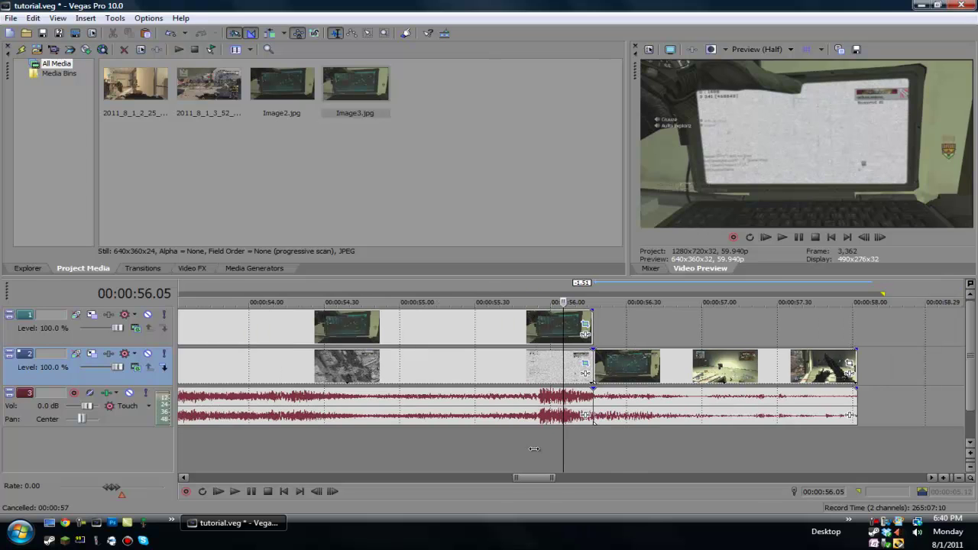
{"action": "key", "text": "Right"}
{"action": "key", "text": "Right"}
{"action": "key", "text": "Right"}
{"action": "key", "text": "Right"}
{"action": "key", "text": "Right"}
{"action": "key", "text": "Right"}
{"action": "key", "text": "Right"}
{"action": "key", "text": "Right"}
{"action": "key", "text": "Right"}
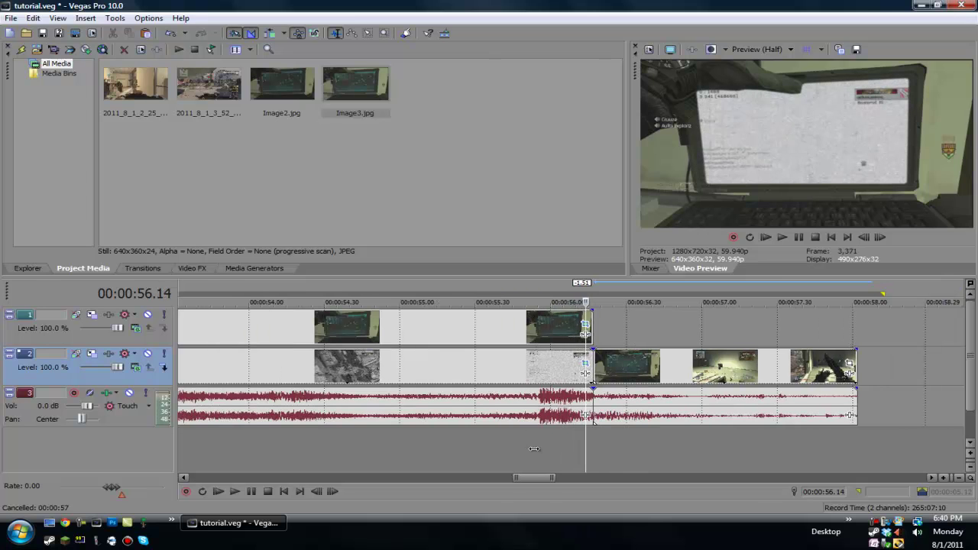
{"action": "key", "text": "Right"}
{"action": "key", "text": "Right"}
{"action": "key", "text": "Right"}
{"action": "key", "text": "Right"}
{"action": "key", "text": "Right"}
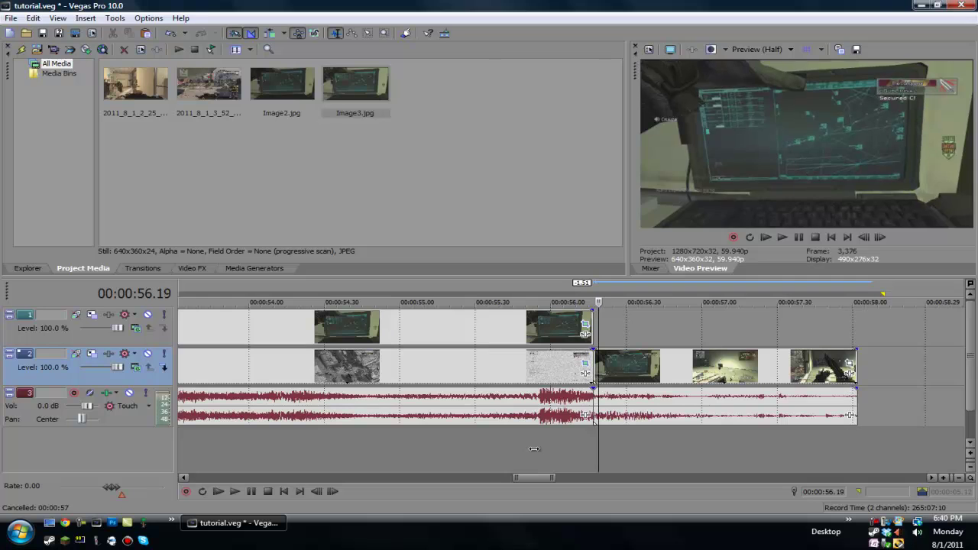
{"action": "key", "text": "Right"}
{"action": "key", "text": "Right"}
{"action": "key", "text": "Right"}
{"action": "key", "text": "Right"}
{"action": "key", "text": "Right"}
{"action": "key", "text": "Right"}
{"action": "key", "text": "Right"}
{"action": "key", "text": "Right"}
{"action": "key", "text": "Right"}
{"action": "key", "text": "Right"}
{"action": "key", "text": "Right"}
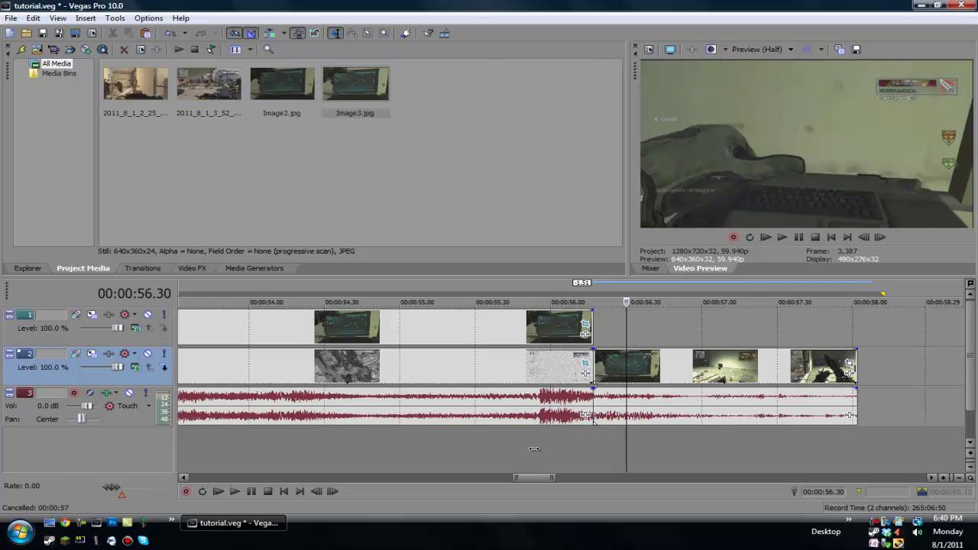
{"action": "key", "text": "Right"}
{"action": "key", "text": "Right"}
- Zoom the timeline out to show both laptop composites, near 00:00:32 and 00:00:51
{"action": "scroll", "coordinate": [534, 448], "scroll_direction": "down", "scroll_amount": 4}
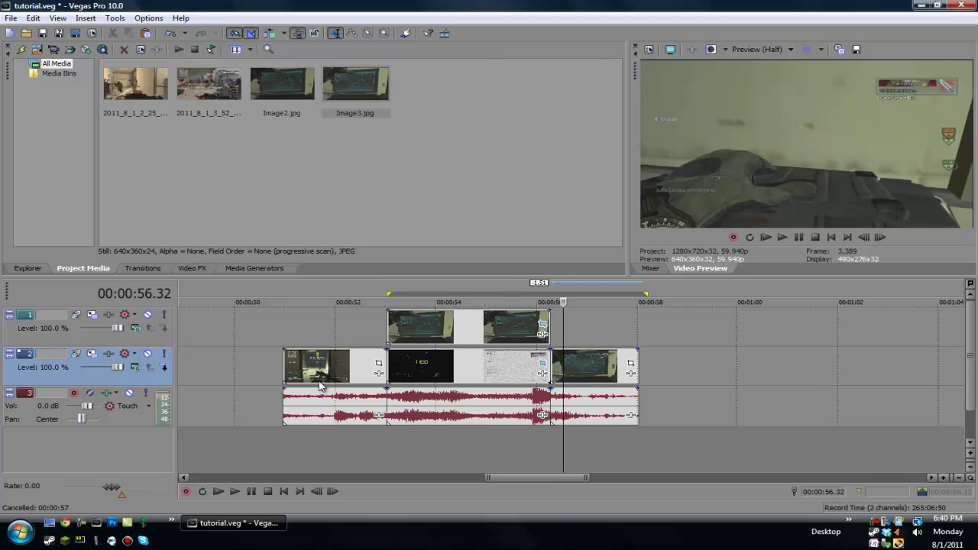
{"action": "scroll", "coordinate": [320, 382], "scroll_direction": "down", "scroll_amount": 3}
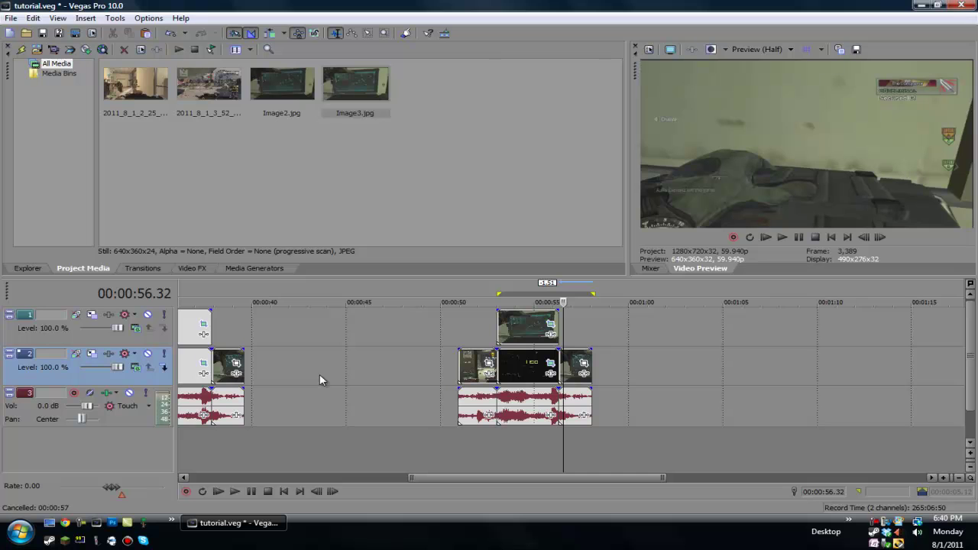
{"action": "scroll", "coordinate": [236, 373], "scroll_direction": "down", "scroll_amount": 4}
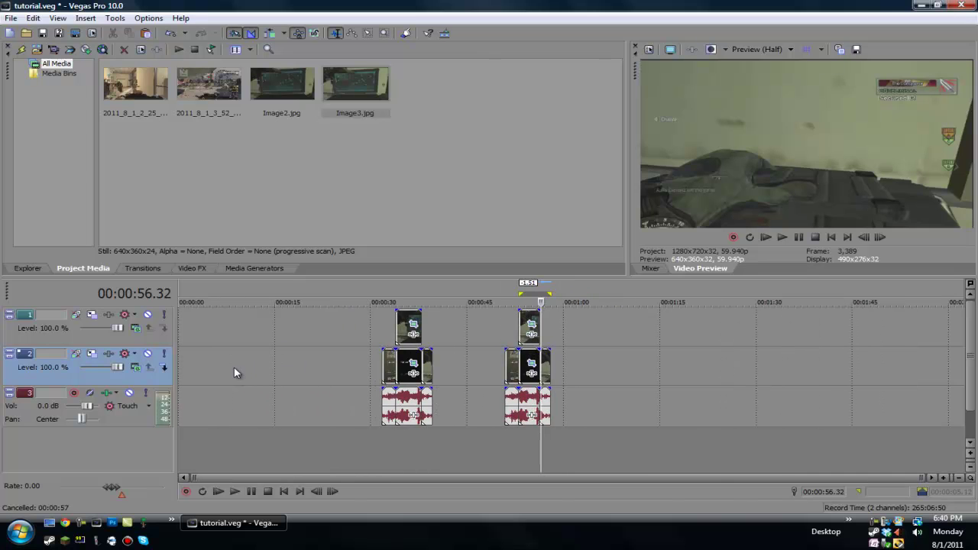
{"action": "scroll", "coordinate": [235, 373], "scroll_direction": "up", "scroll_amount": 3}
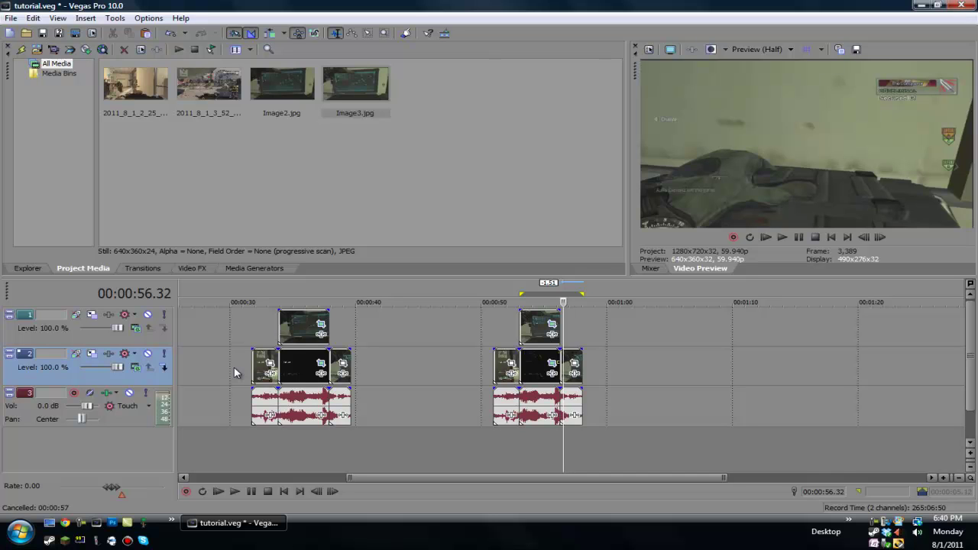